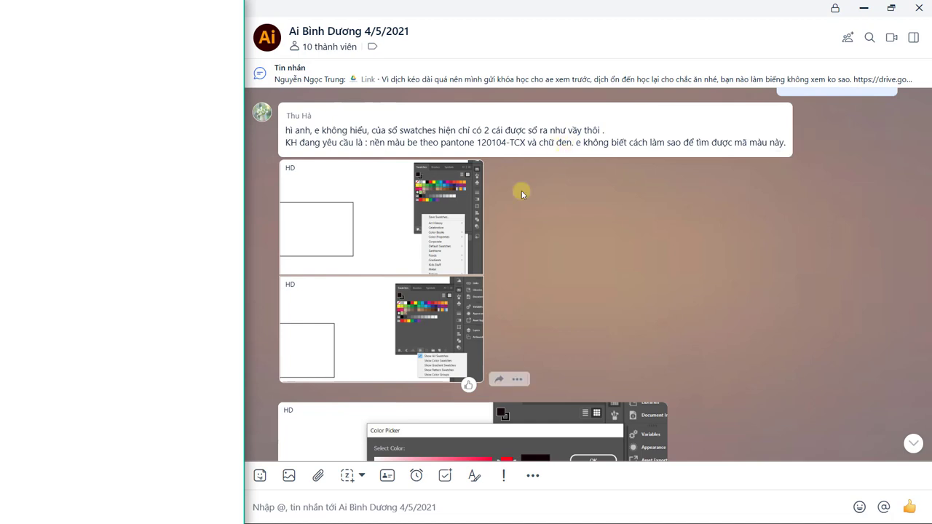
- Select the colour code 120104-TCX in the Zalo chat and switch to the browser
{"action": "left_click_drag", "start_coordinate": [480, 142], "coordinate": [526, 143]}
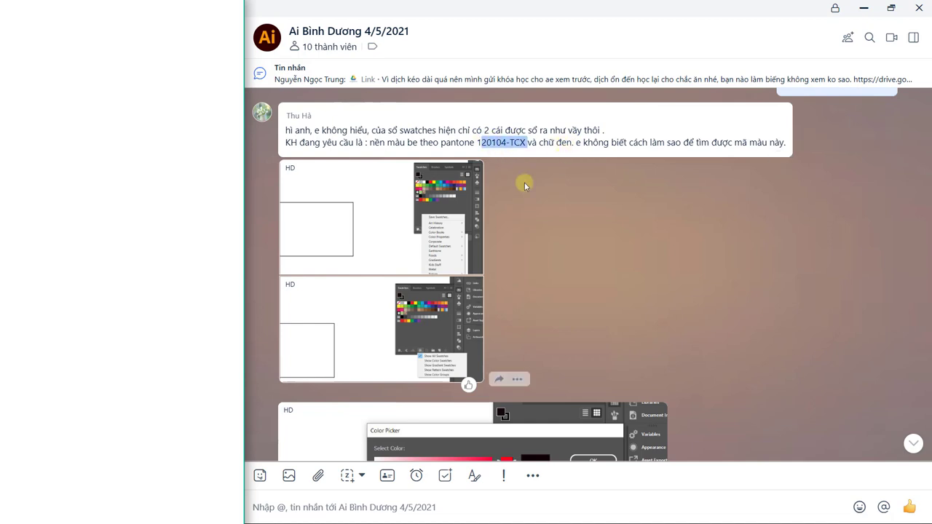
{"action": "left_click", "coordinate": [516, 145]}
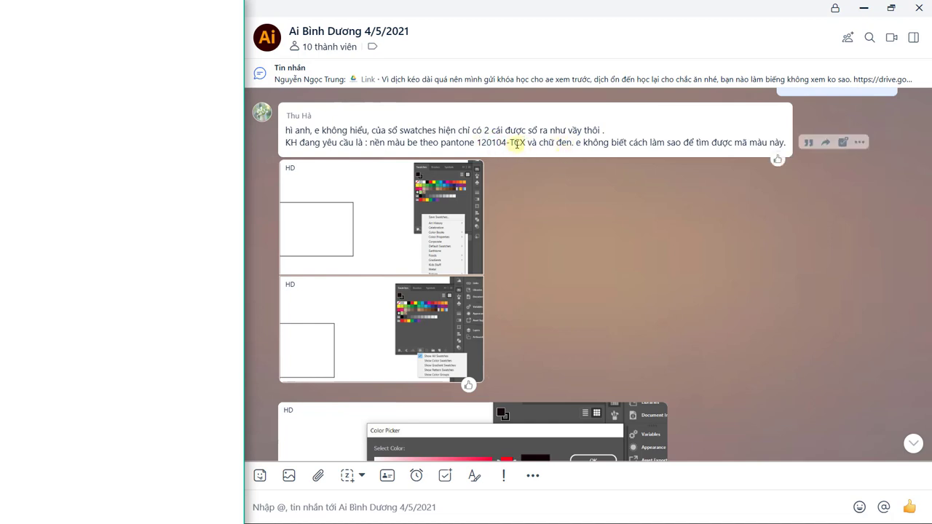
{"action": "left_click_drag", "start_coordinate": [524, 142], "coordinate": [476, 142]}
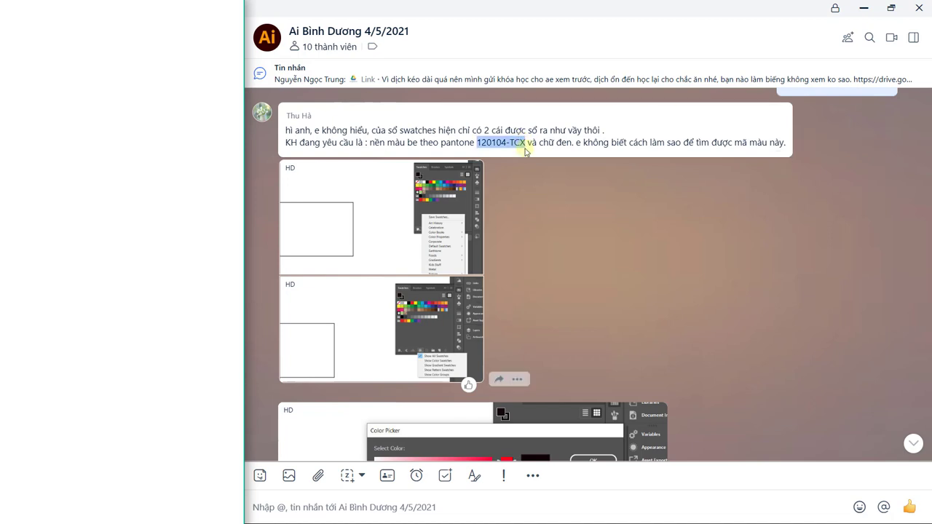
{"action": "key", "text": "alt+Tab"}
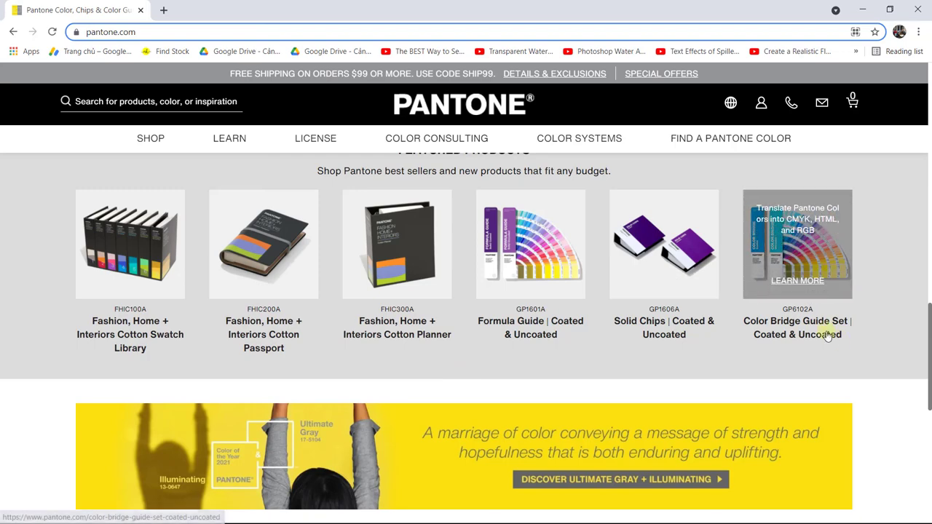
- Open the Color Bridge Guide Set product page and select COATED in its title
{"action": "left_click", "coordinate": [822, 334]}
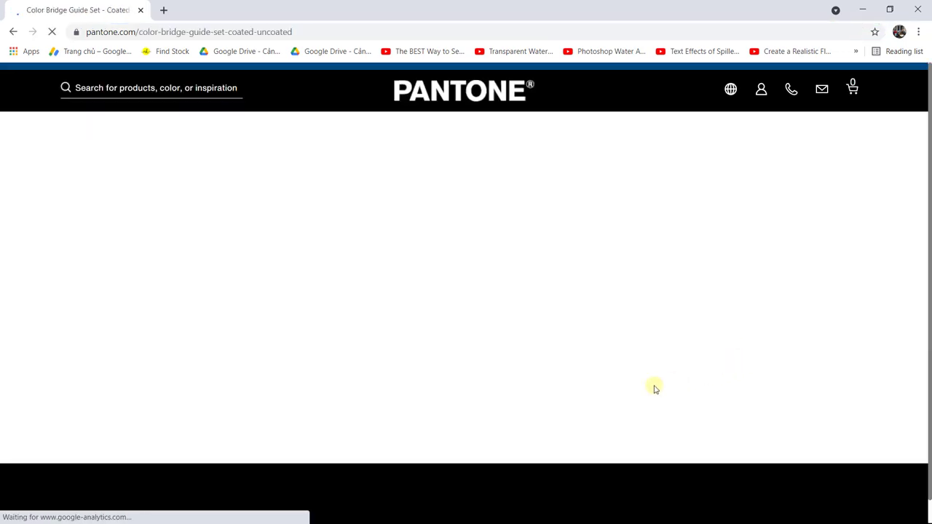
{"action": "scroll", "coordinate": [653, 386], "scroll_direction": "down", "scroll_amount": 3}
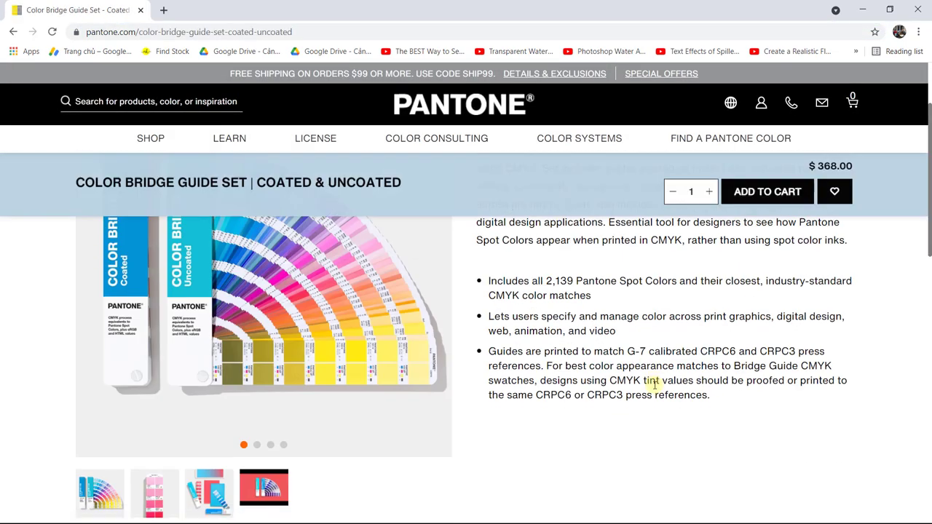
{"action": "scroll", "coordinate": [653, 386], "scroll_direction": "down", "scroll_amount": 2}
{"action": "scroll", "coordinate": [655, 385], "scroll_direction": "up", "scroll_amount": 3}
{"action": "scroll", "coordinate": [652, 385], "scroll_direction": "up", "scroll_amount": 2}
{"action": "left_click_drag", "start_coordinate": [256, 175], "coordinate": [314, 175]}
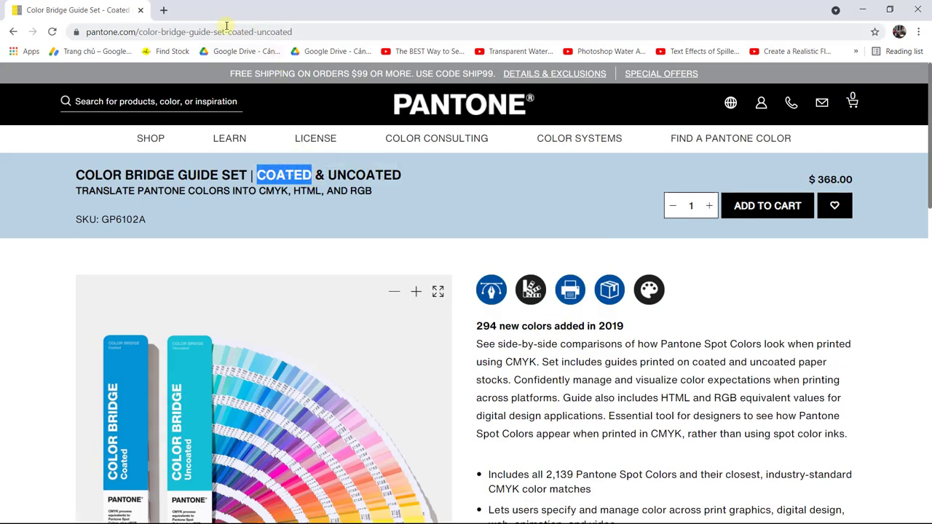
{"action": "left_click", "coordinate": [173, 9]}
- Search Google Images for 'pantone COATED'
{"action": "type", "text": "p"}
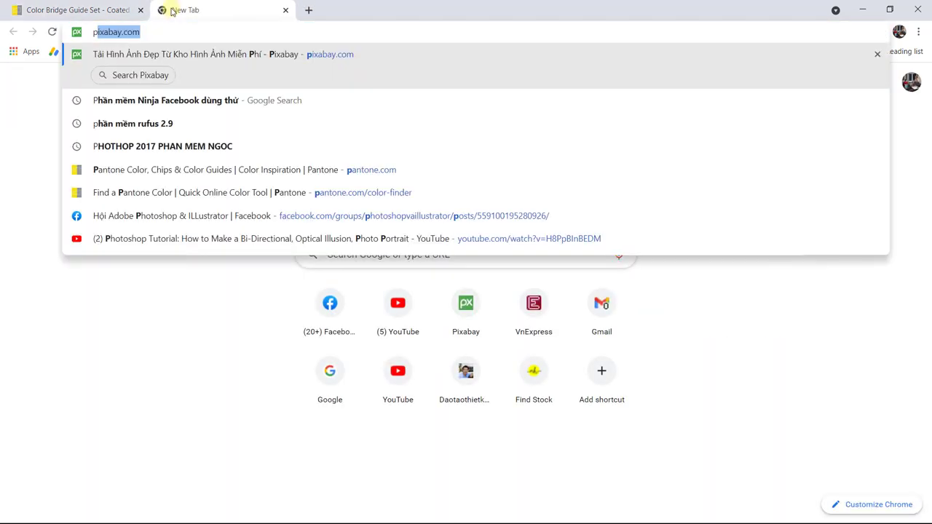
{"action": "type", "text": "anto"}
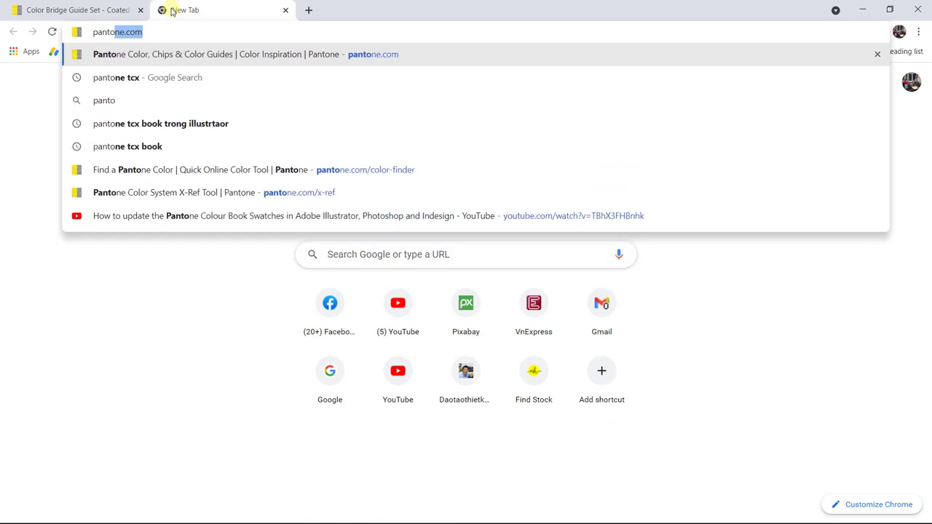
{"action": "type", "text": "ne COATED"}
{"action": "key", "text": "Return"}
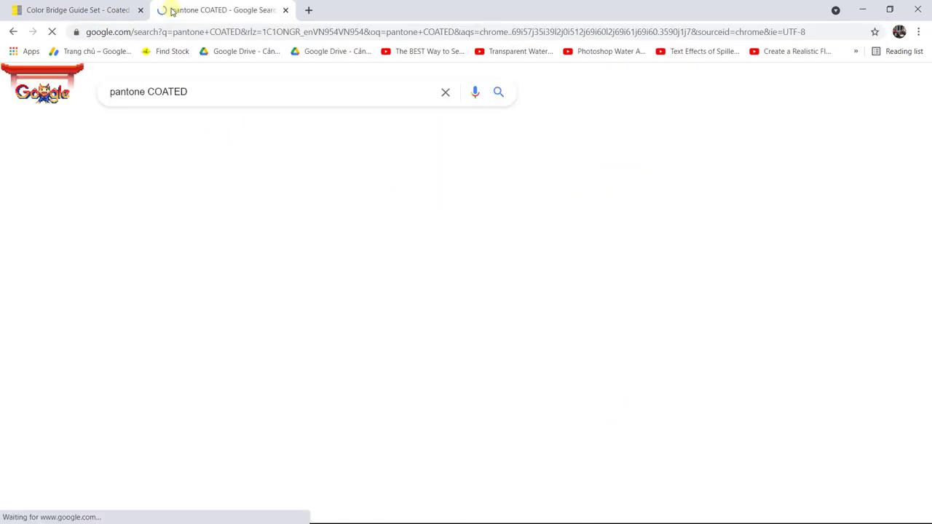
{"action": "left_click", "coordinate": [169, 131]}
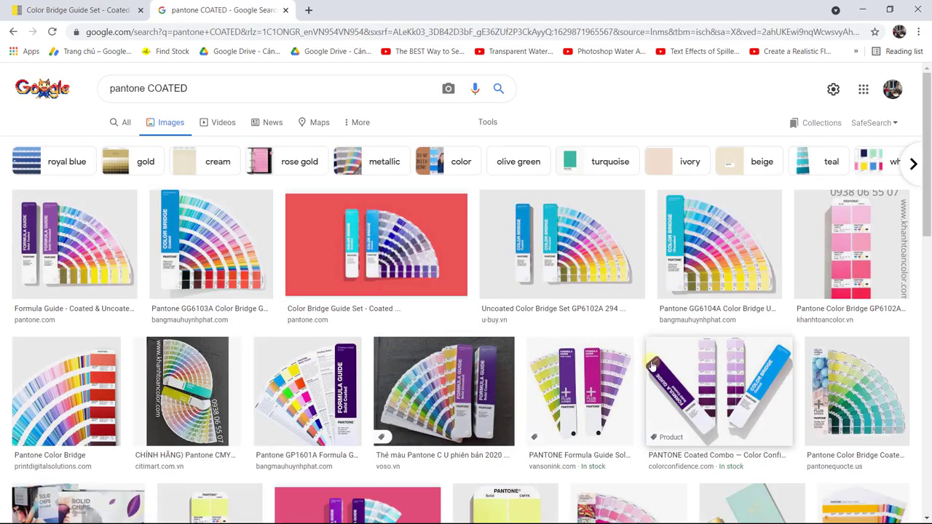
- Preview the Coated Combo and Color Bridge Guide images, then select UNCOATED on the product page
{"action": "left_click", "coordinate": [734, 369]}
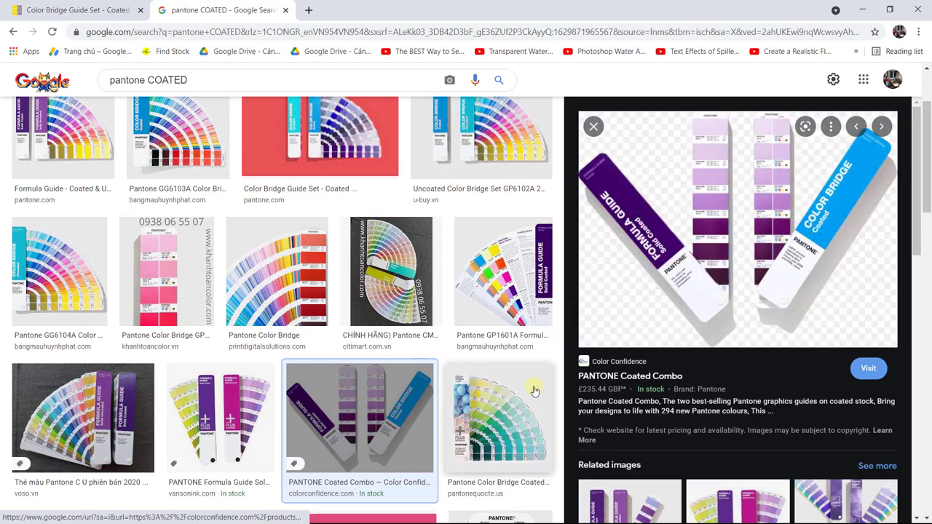
{"action": "scroll", "coordinate": [533, 391], "scroll_direction": "down", "scroll_amount": 3}
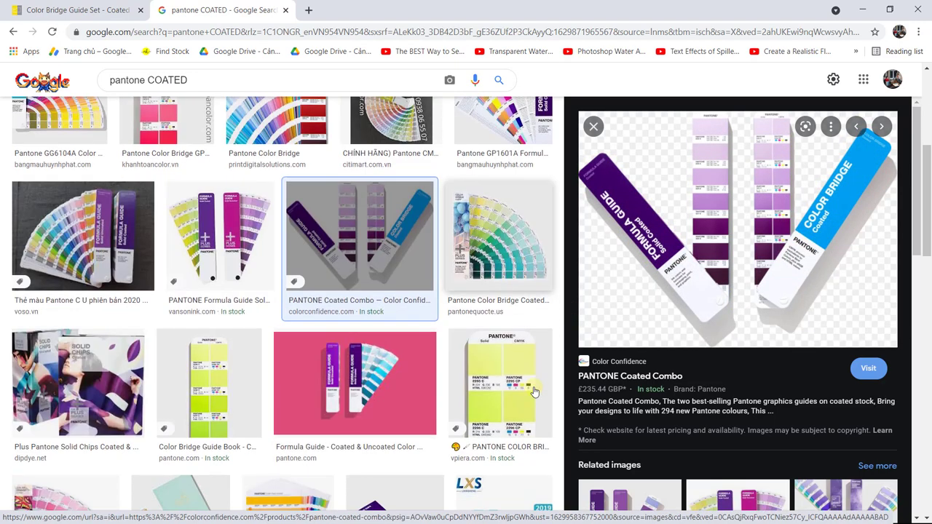
{"action": "left_click", "coordinate": [208, 367]}
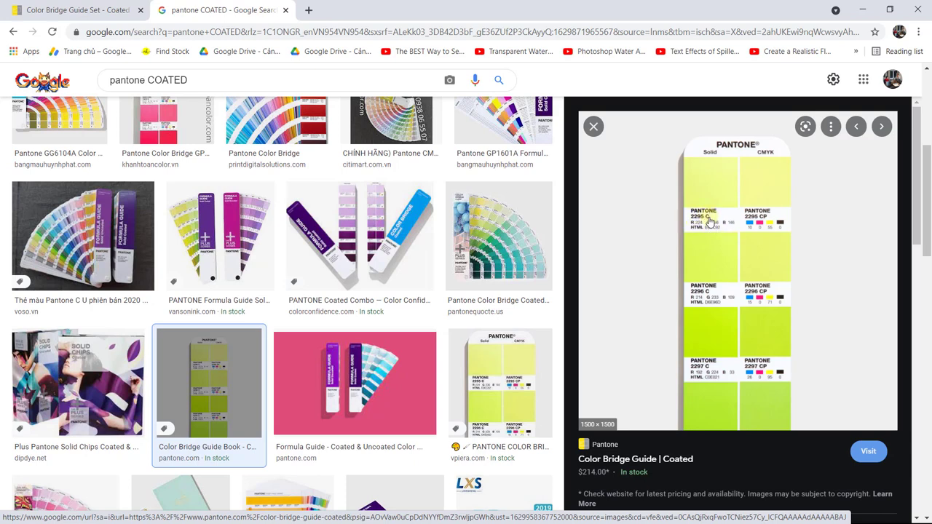
{"action": "left_click", "coordinate": [76, 10]}
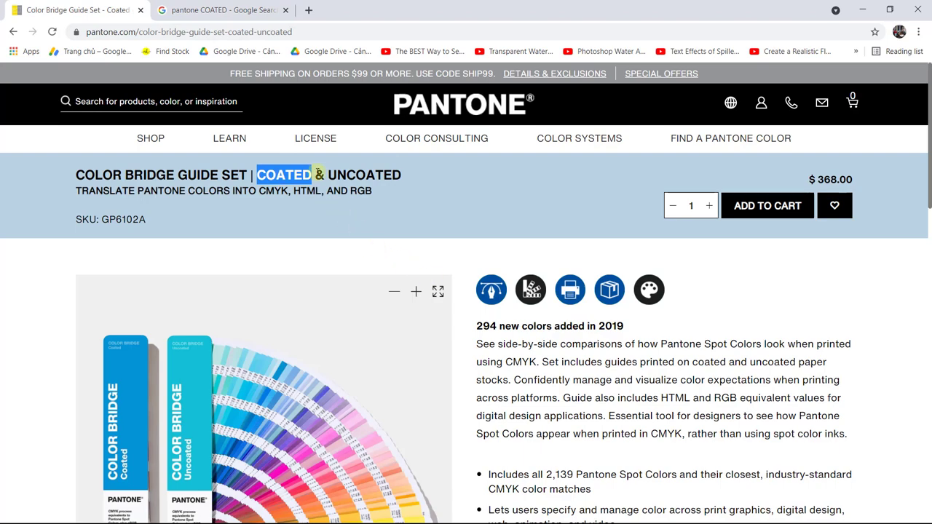
{"action": "left_click_drag", "start_coordinate": [328, 175], "coordinate": [409, 178]}
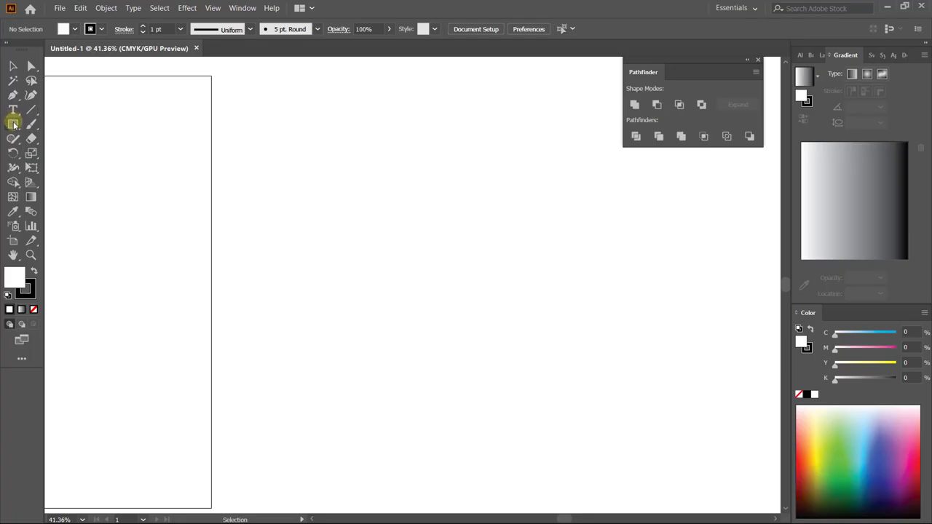
- Draw a square on the artboard and fill it with teal
{"action": "left_click", "coordinate": [14, 125]}
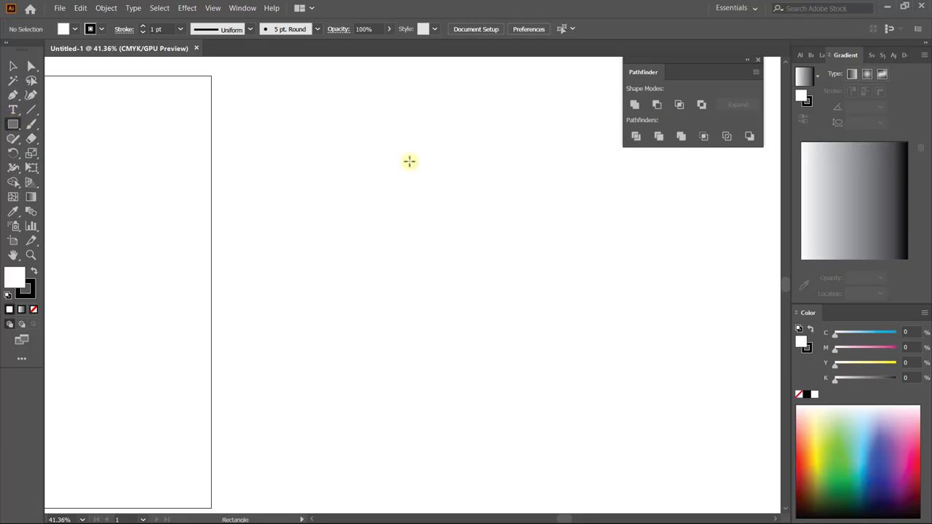
{"action": "mouse_move", "coordinate": [344, 138]}
{"action": "left_mouse_down"}
{"action": "mouse_move", "coordinate": [559, 315]}
{"action": "mouse_move", "coordinate": [441, 282]}
{"action": "left_mouse_up"}
{"action": "left_click", "coordinate": [903, 410]}
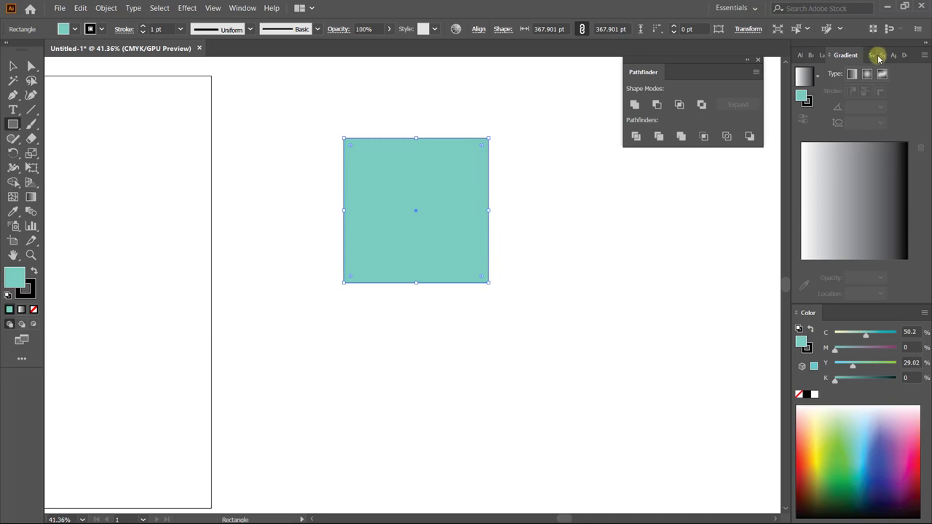
- Float the Swatches panel, load PANTONE+ Solid Coated, and search it for 117
{"action": "left_click_drag", "start_coordinate": [877, 55], "coordinate": [619, 225]}
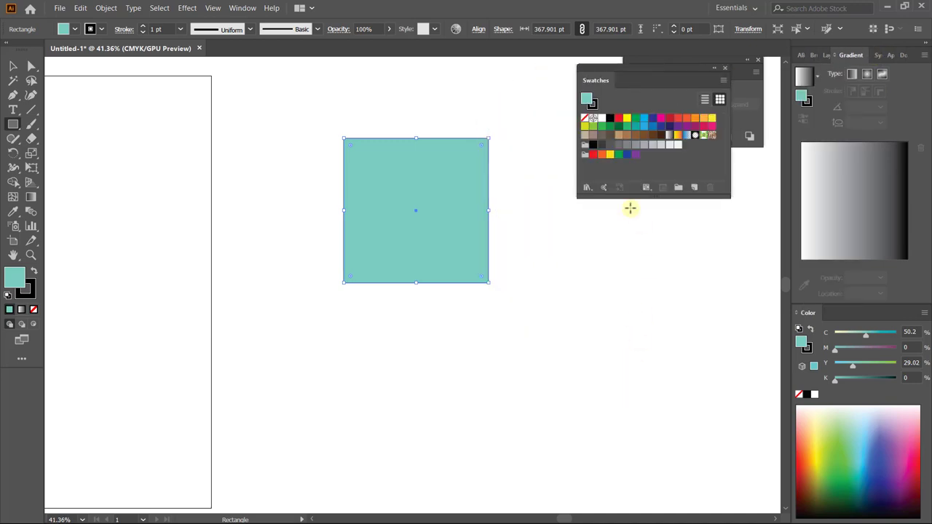
{"action": "left_click", "coordinate": [586, 187]}
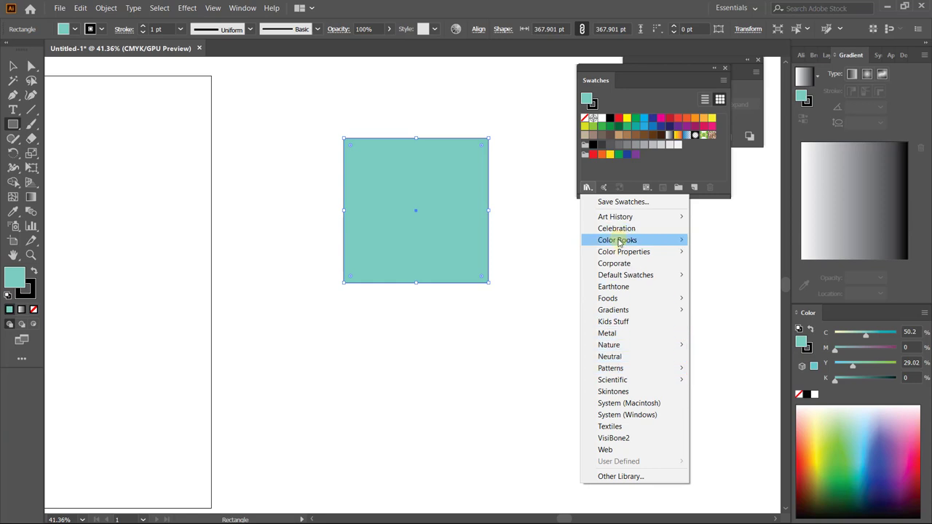
{"action": "mouse_move", "coordinate": [617, 239]}
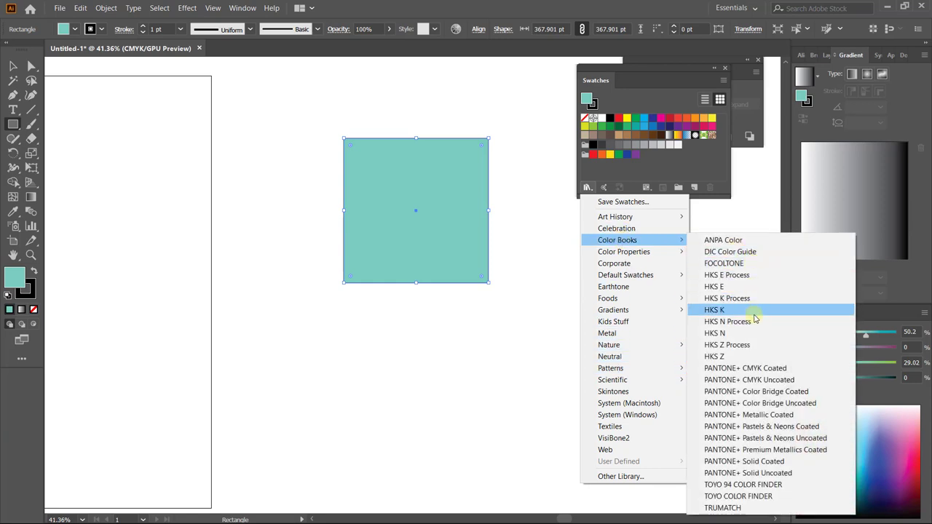
{"action": "left_click", "coordinate": [751, 462]}
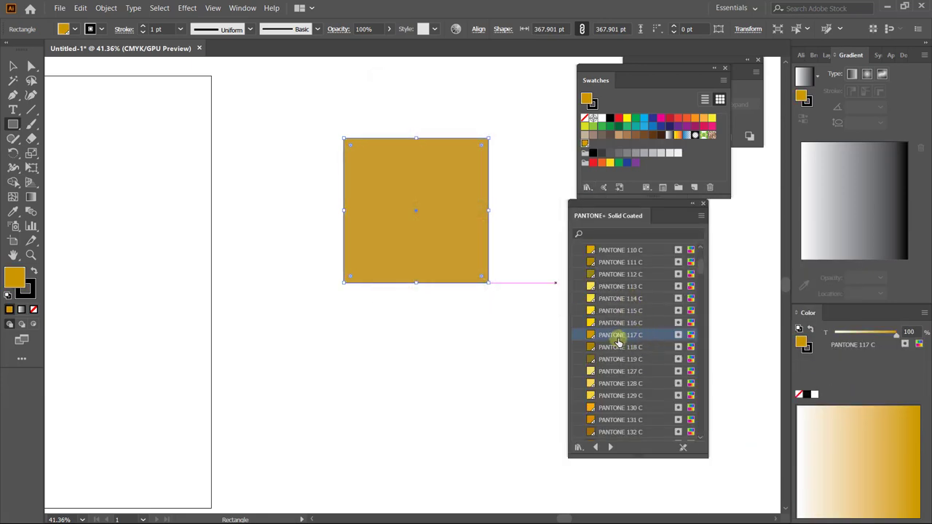
{"action": "left_click", "coordinate": [610, 235]}
{"action": "type", "text": "117"}
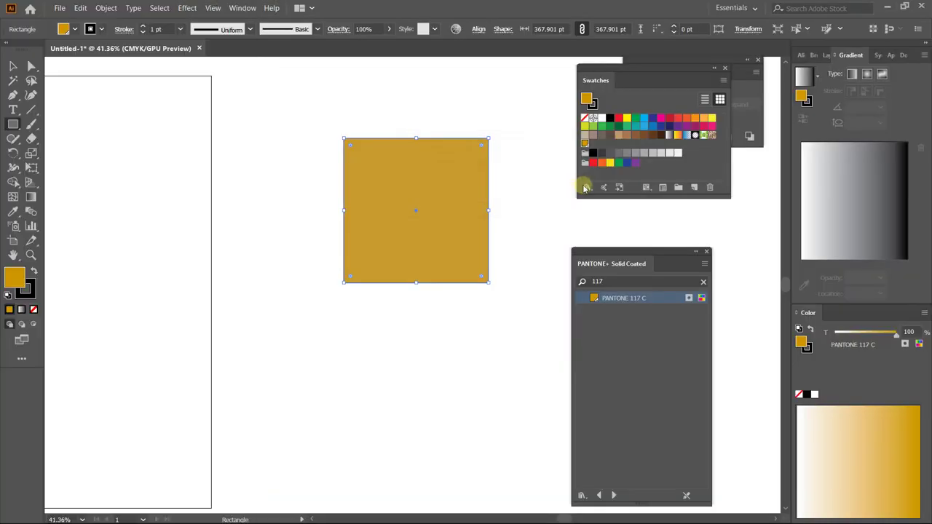
- Open Illustrator's Swatch Libraries menu
{"action": "left_click", "coordinate": [586, 188]}
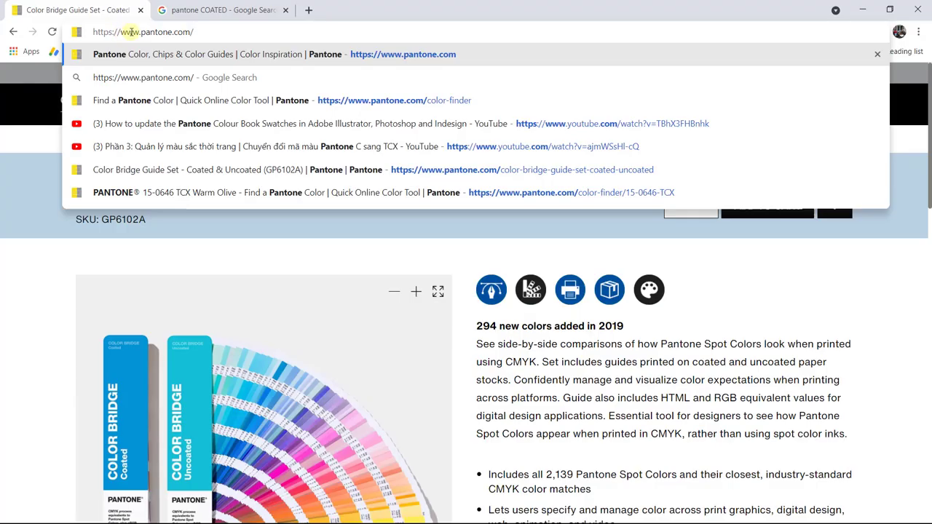
- Load pantone.com and open the Find a Pantone Color tool
{"action": "left_click_drag", "start_coordinate": [140, 31], "coordinate": [187, 31]}
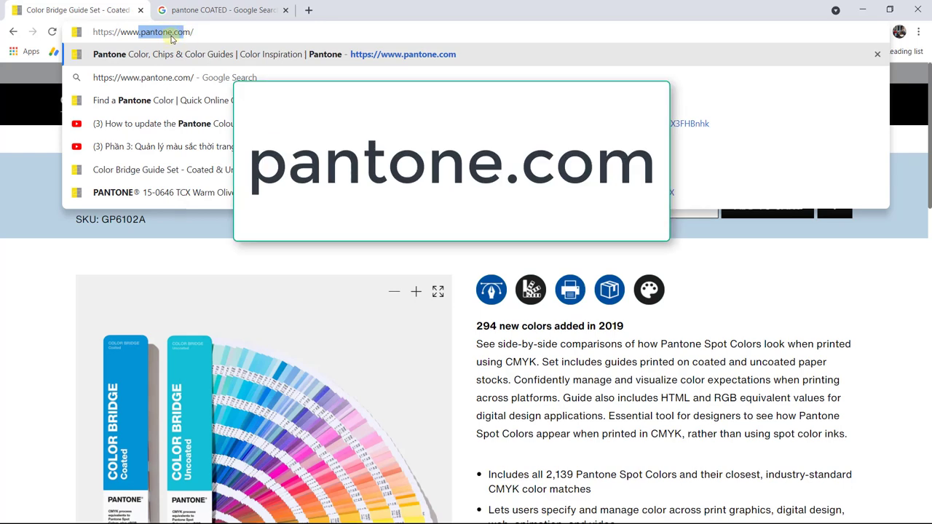
{"action": "key", "text": "Return"}
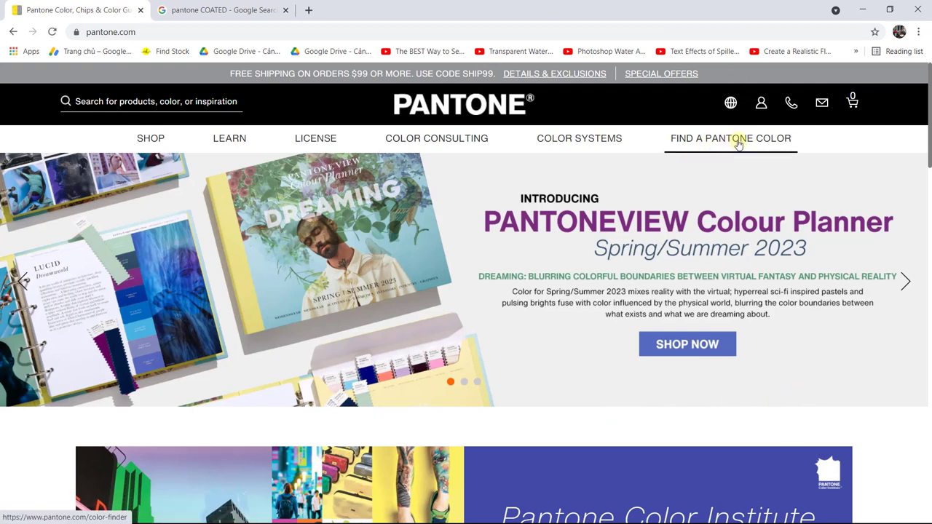
{"action": "left_click", "coordinate": [738, 143]}
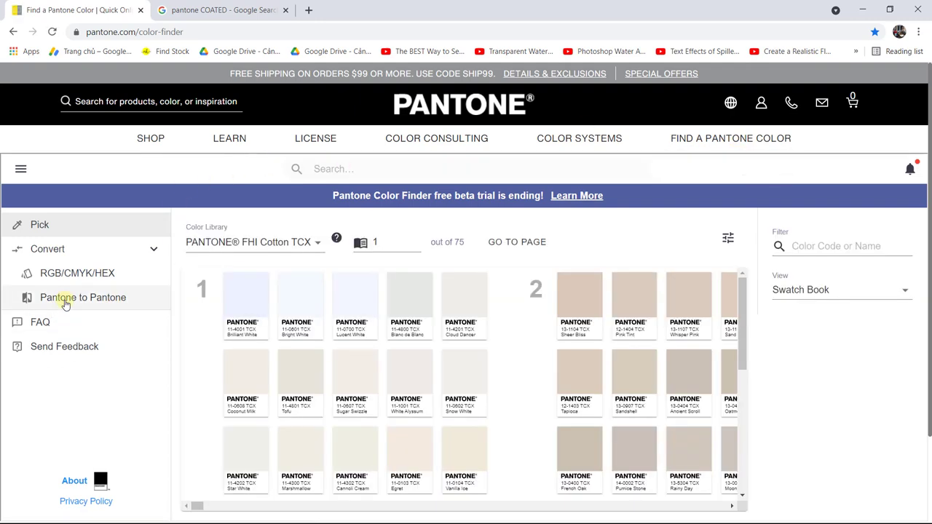
- Convert 117 C from Formula Guide Coated with the Pantone to Pantone tool
{"action": "left_click", "coordinate": [90, 299]}
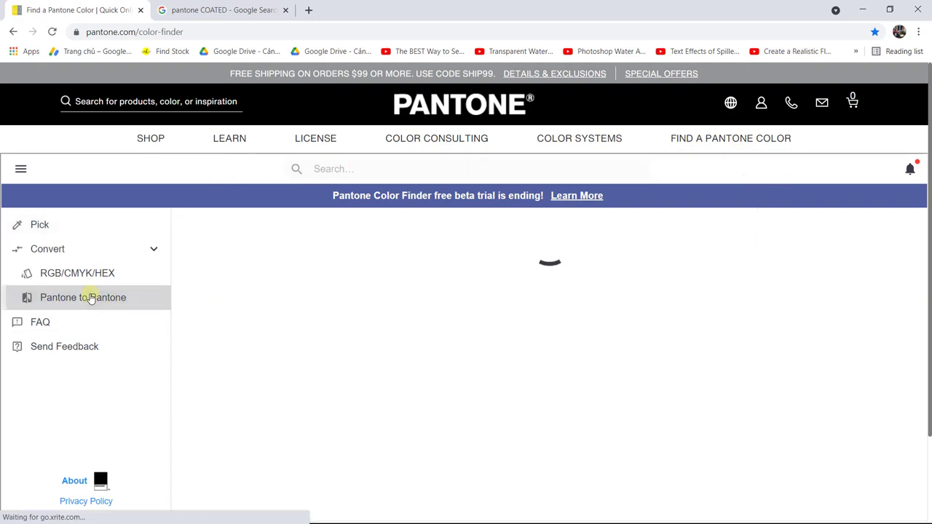
{"action": "left_click", "coordinate": [255, 234]}
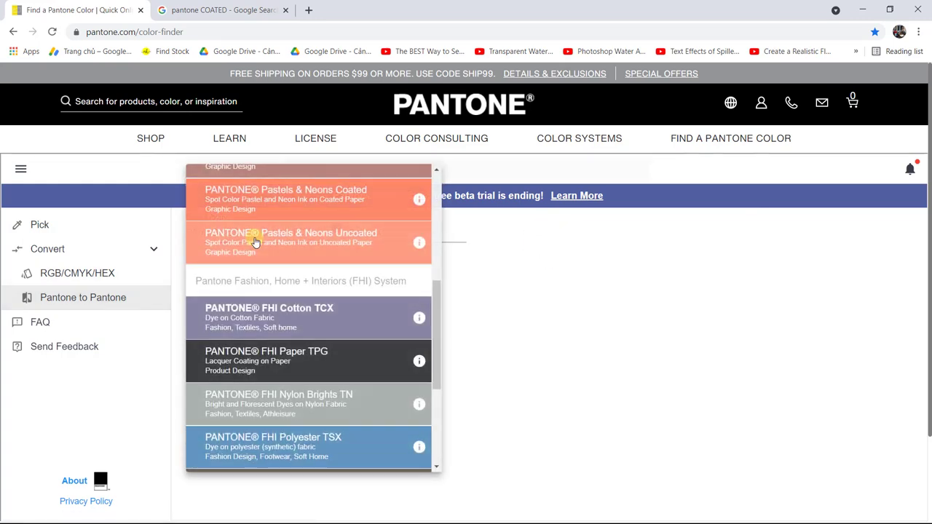
{"action": "scroll", "coordinate": [346, 374], "scroll_direction": "up", "scroll_amount": 5}
{"action": "scroll", "coordinate": [348, 364], "scroll_direction": "up", "scroll_amount": 1}
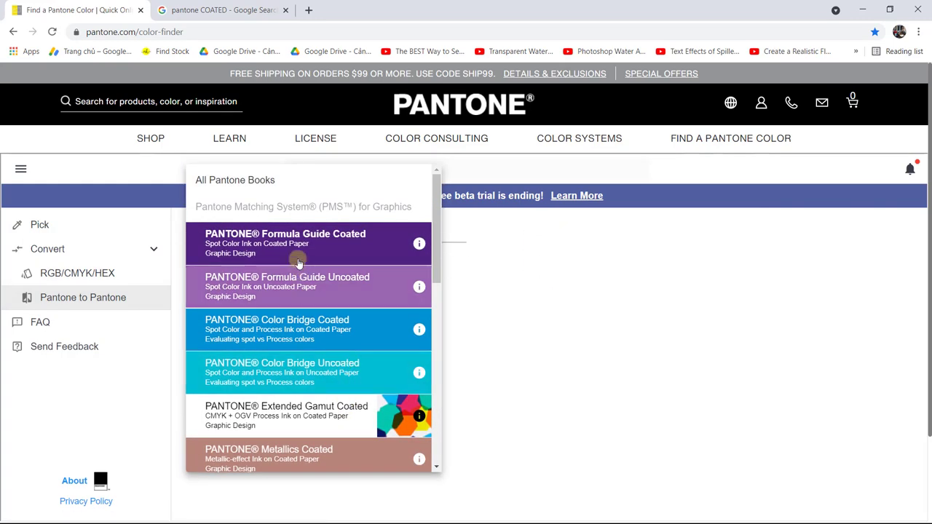
{"action": "left_click", "coordinate": [351, 233]}
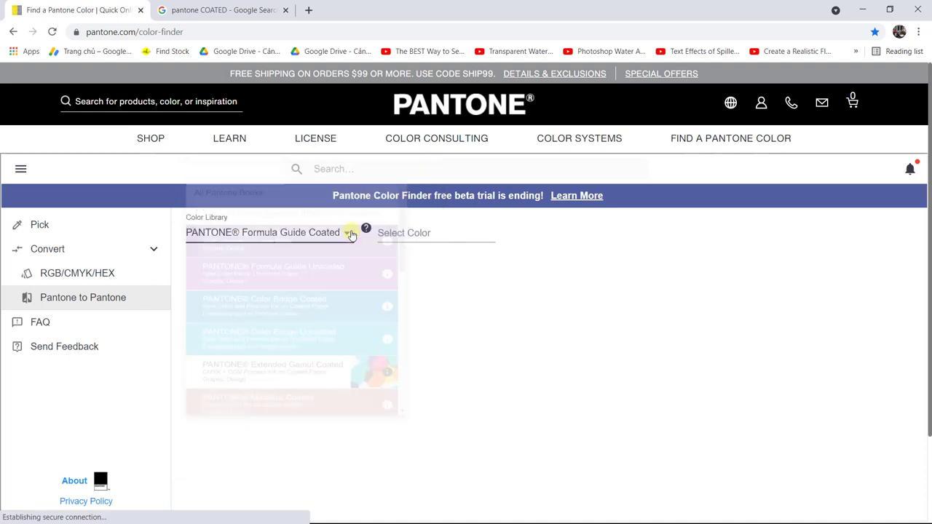
{"action": "left_click", "coordinate": [417, 234]}
{"action": "type", "text": "117"}
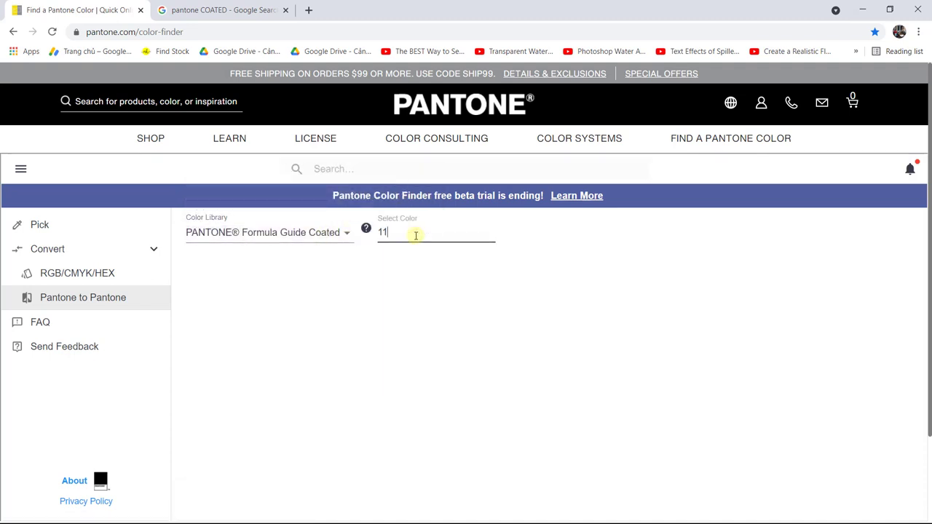
{"action": "type", "text": "C"}
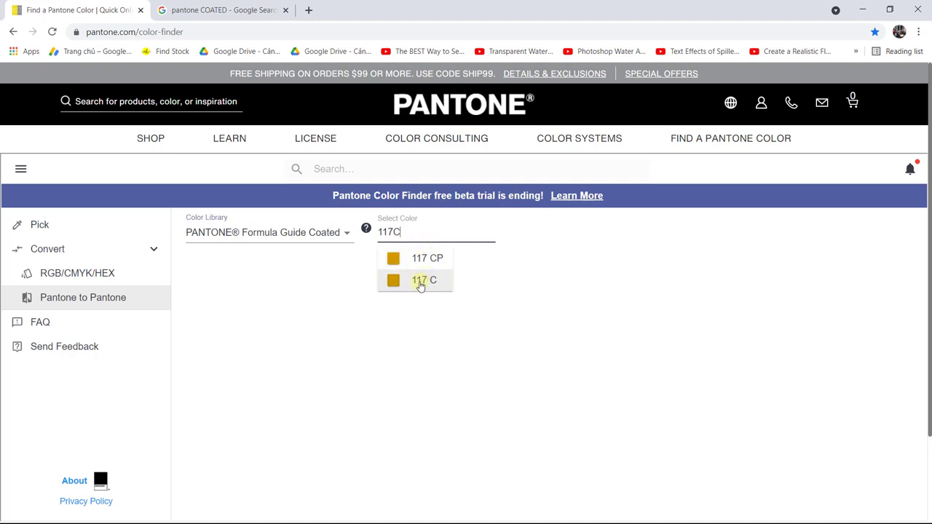
{"action": "left_click", "coordinate": [420, 286]}
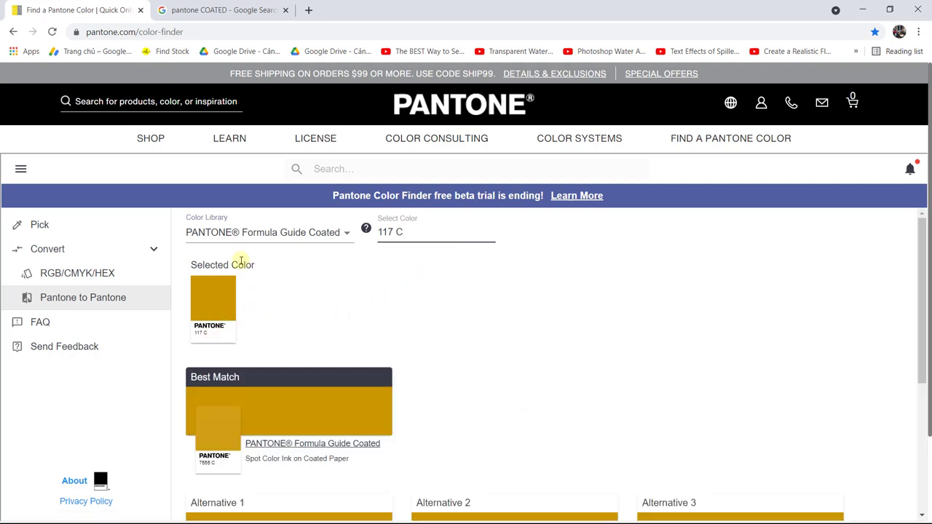
- Keep Formula Guide Coated as the library and select 120104-TCX in the Zalo message
{"action": "left_click", "coordinate": [262, 237]}
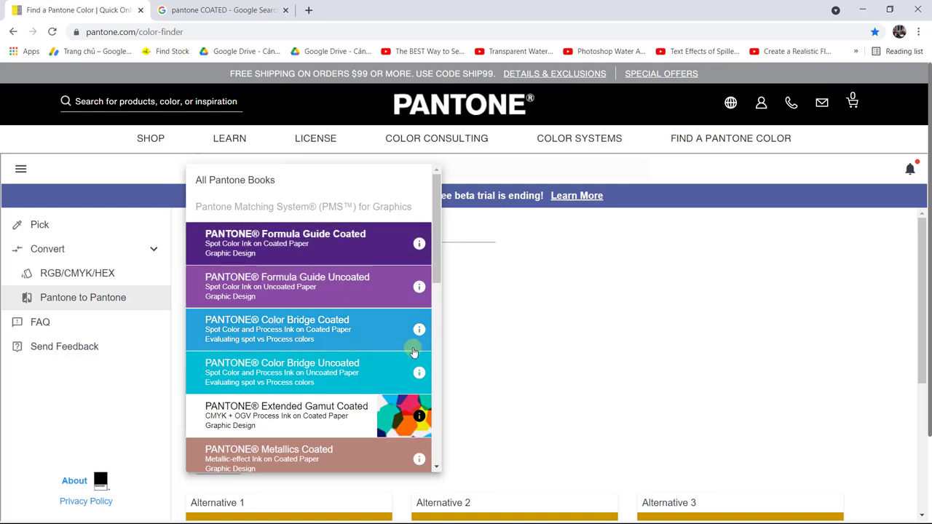
{"action": "left_click", "coordinate": [162, 308]}
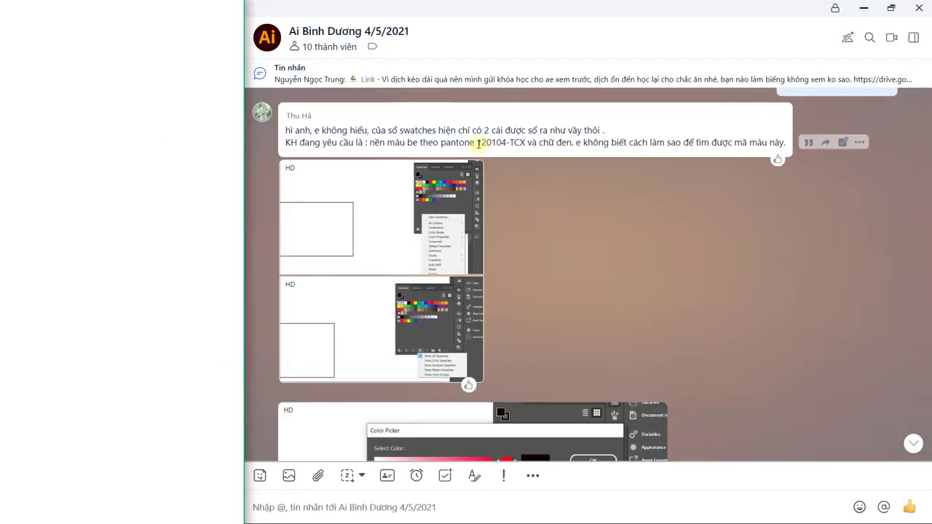
{"action": "left_click_drag", "start_coordinate": [477, 143], "coordinate": [523, 143]}
{"action": "key", "text": "ctrl+c"}
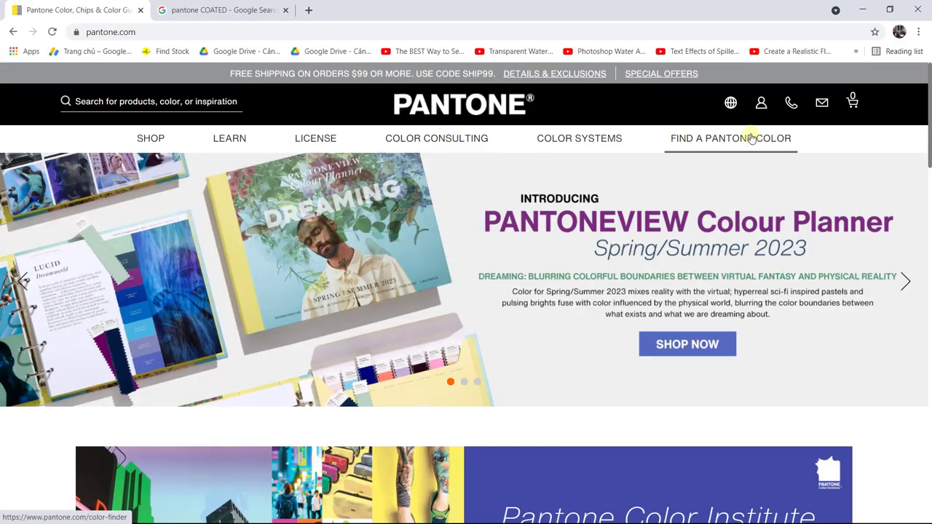
- Paste 120104-TCX into the Color Finder's filter field
{"action": "left_click", "coordinate": [751, 139]}
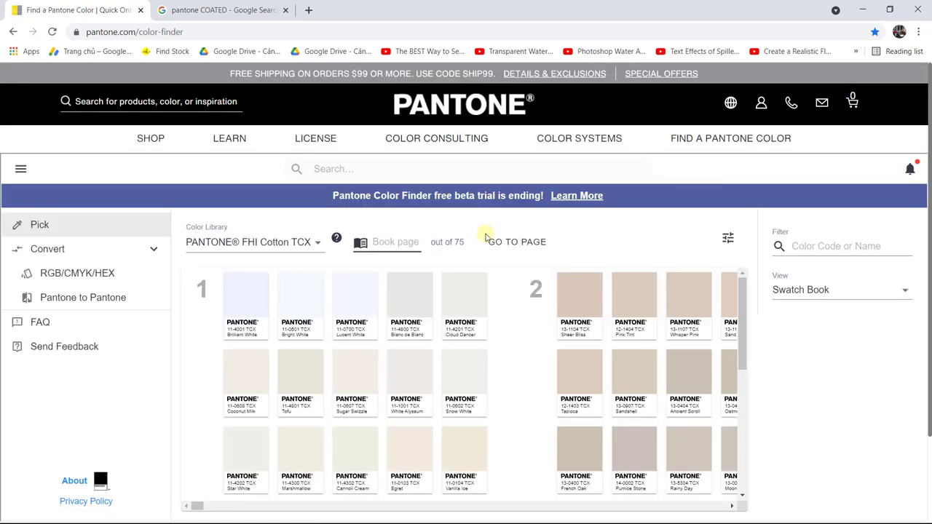
{"action": "left_click", "coordinate": [808, 247]}
{"action": "key", "text": "ctrl+v"}
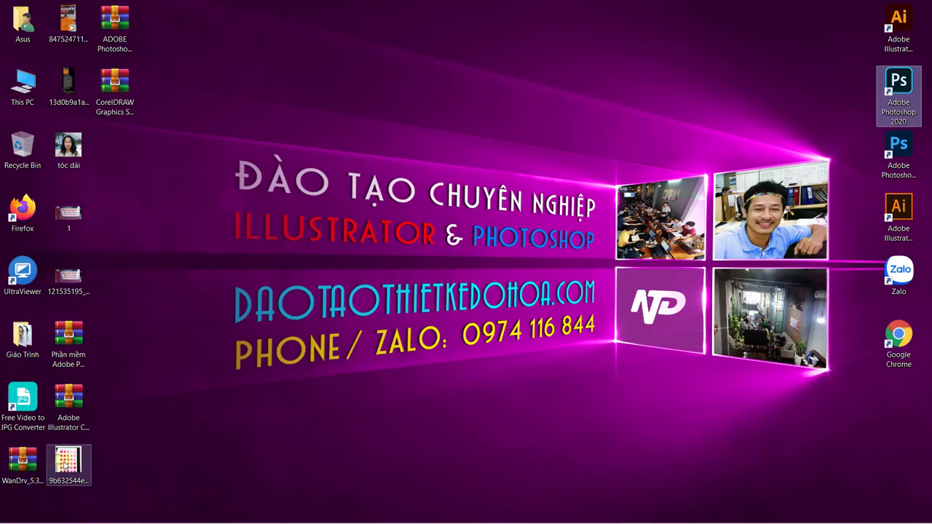
- View the Pantone Cotton Planner reference photo, then return to the Color Finder
{"action": "double_click", "coordinate": [64, 465]}
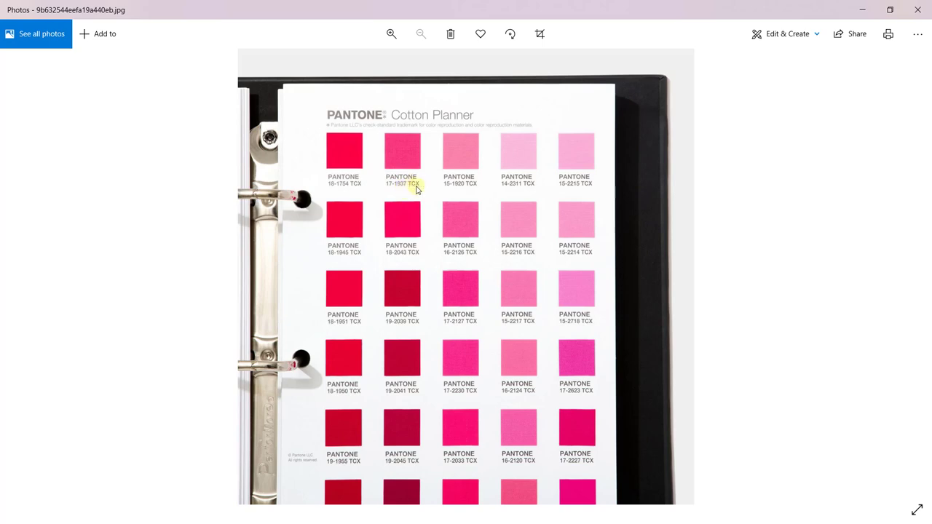
{"action": "key", "text": "alt+F4"}
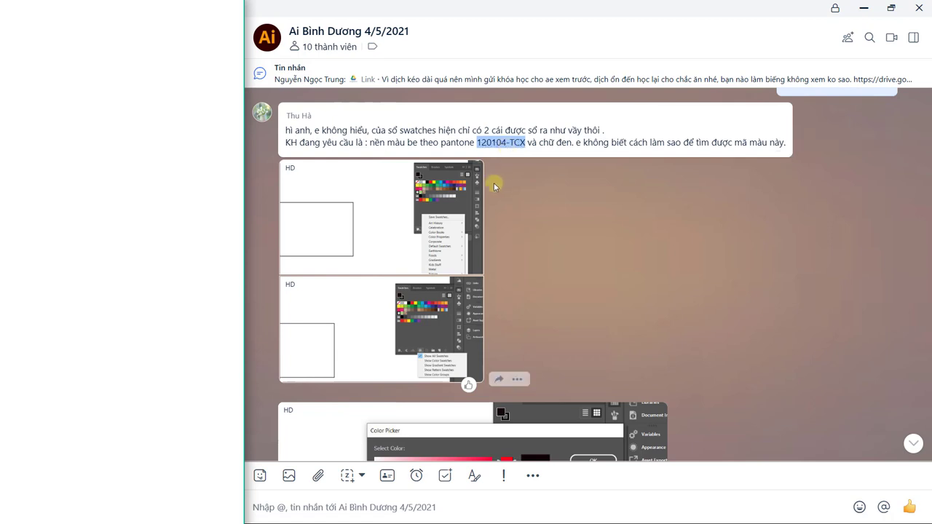
{"action": "mouse_move", "coordinate": [486, 143]}
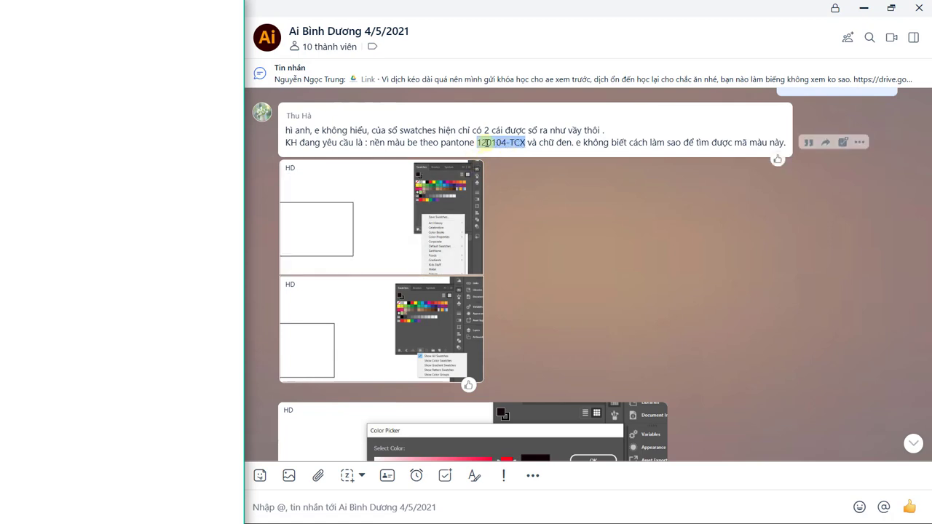
{"action": "key", "text": "alt+Tab"}
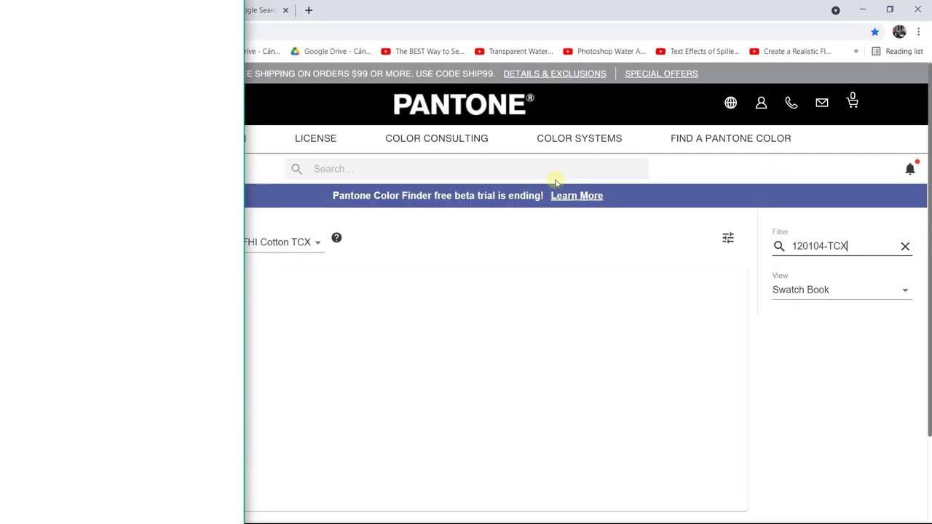
- Correct the filter to 12-0104 TCX, open White Asparagus, and select its RGB 225 219 201
{"action": "left_click", "coordinate": [801, 246]}
{"action": "type", "text": "-"}
{"action": "key", "text": "BackSpace"}
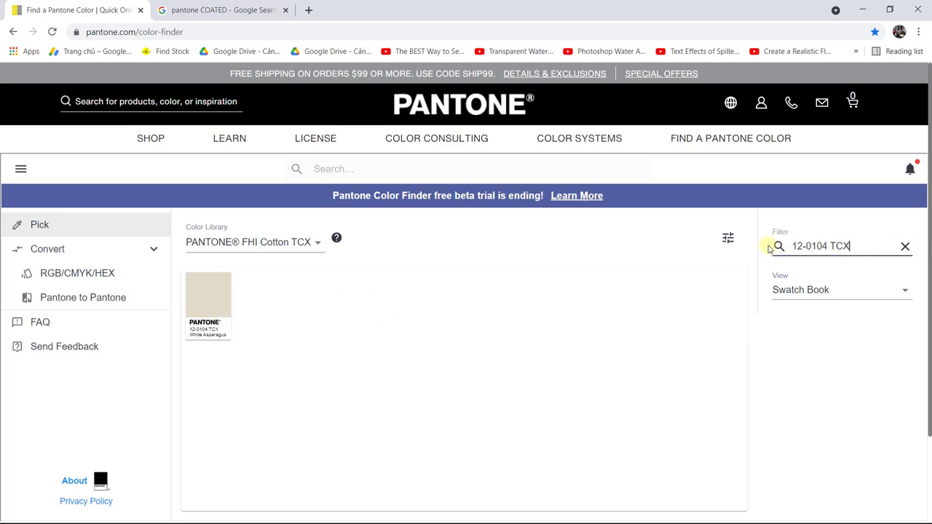
{"action": "left_click", "coordinate": [809, 322]}
{"action": "left_click", "coordinate": [217, 302]}
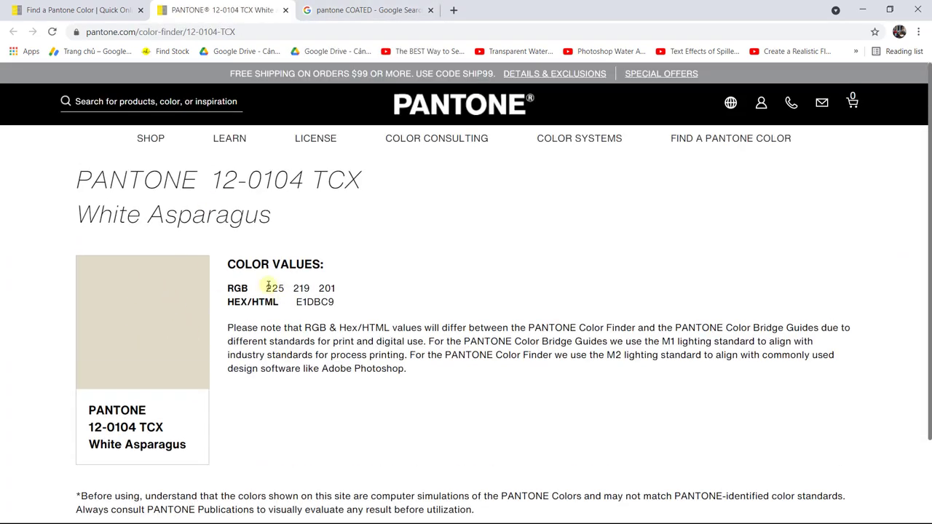
{"action": "left_click_drag", "start_coordinate": [266, 287], "coordinate": [335, 288]}
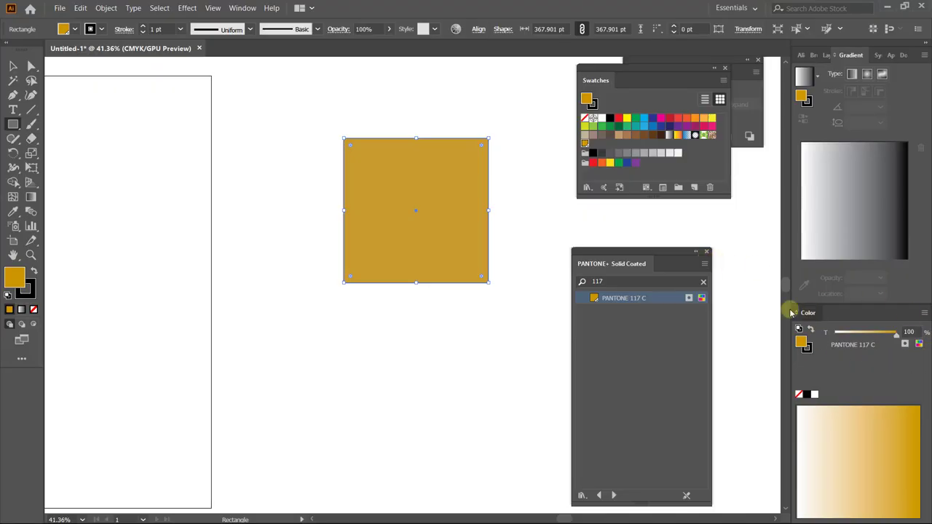
- Float the Color panel and switch it to RGB mode
{"action": "mouse_move", "coordinate": [793, 312]}
{"action": "left_mouse_down"}
{"action": "mouse_move", "coordinate": [186, 168]}
{"action": "mouse_move", "coordinate": [152, 129]}
{"action": "left_mouse_up"}
{"action": "left_click", "coordinate": [291, 153]}
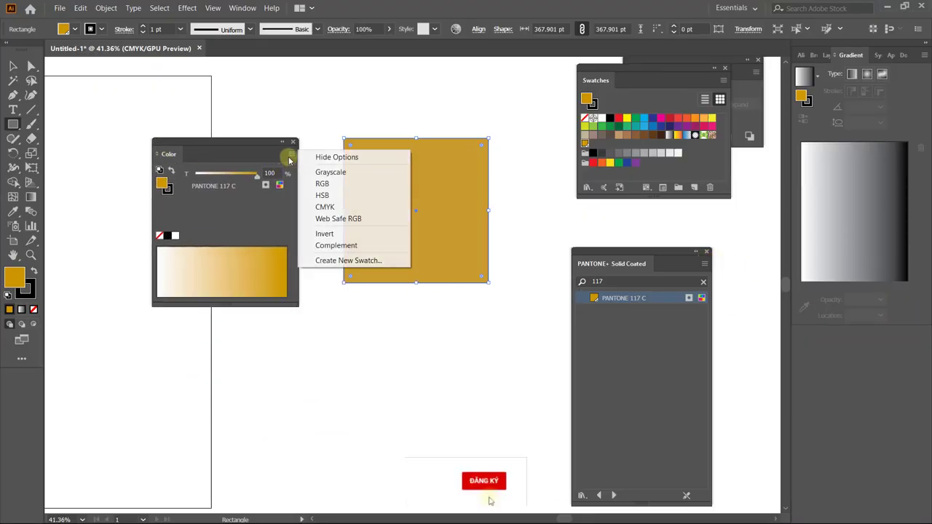
{"action": "left_click", "coordinate": [315, 183]}
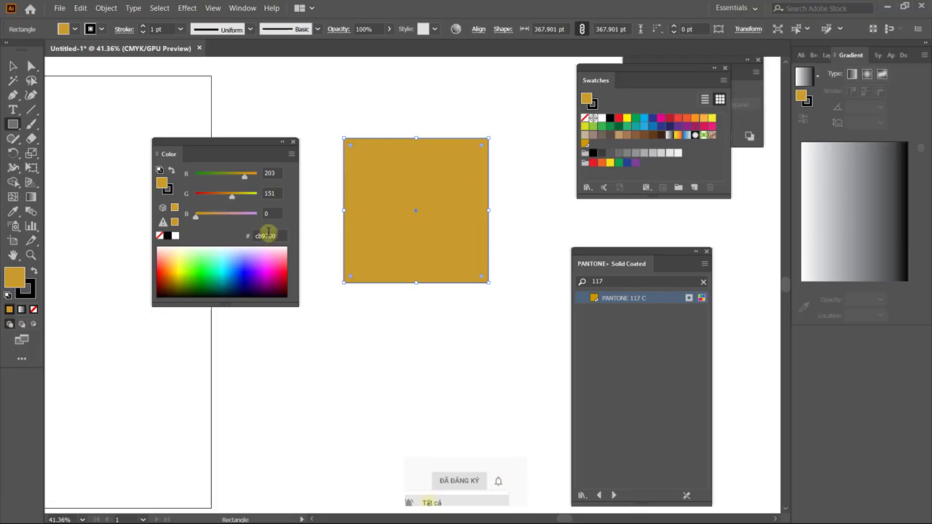
- Set the rectangle's fill to R 225, G 219, B 201 and deselect it
{"action": "left_click", "coordinate": [270, 173]}
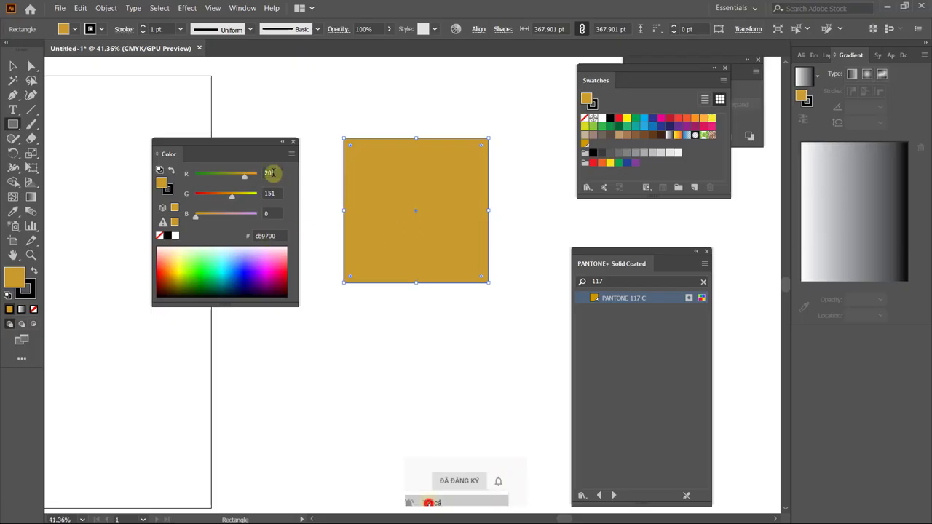
{"action": "type", "text": "225"}
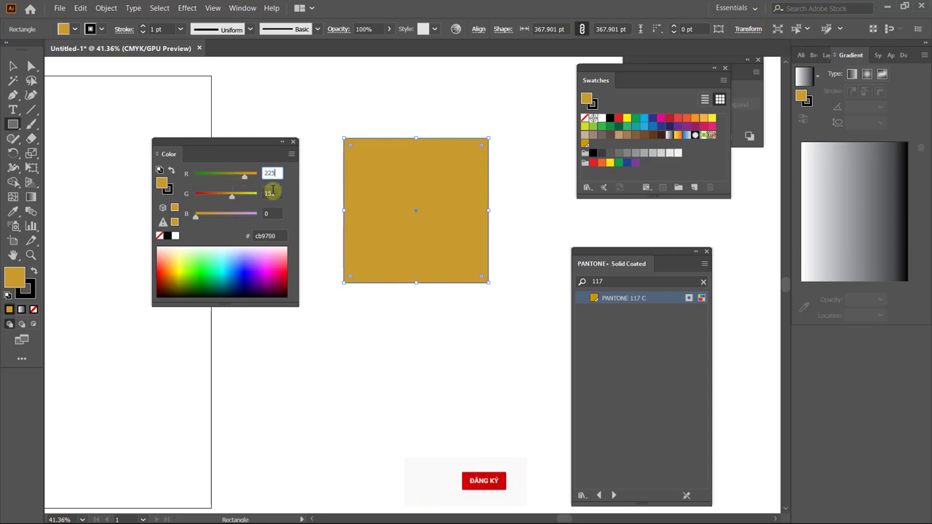
{"action": "left_click", "coordinate": [270, 193]}
{"action": "type", "text": "219"}
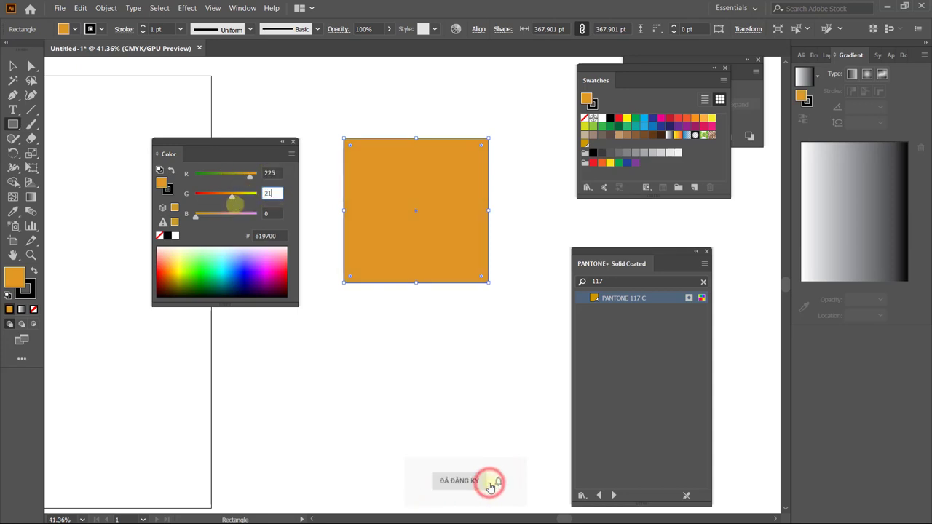
{"action": "key", "text": "Tab"}
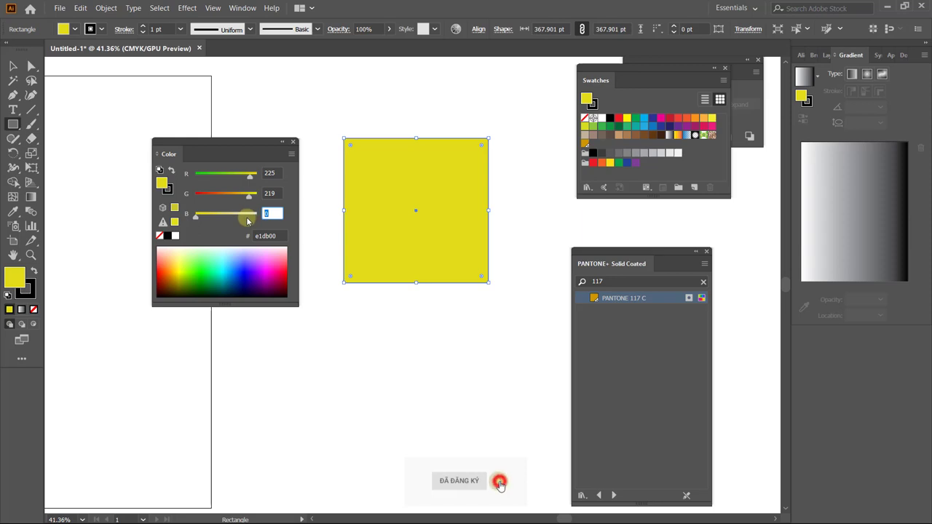
{"action": "type", "text": "201"}
{"action": "key", "text": "Tab"}
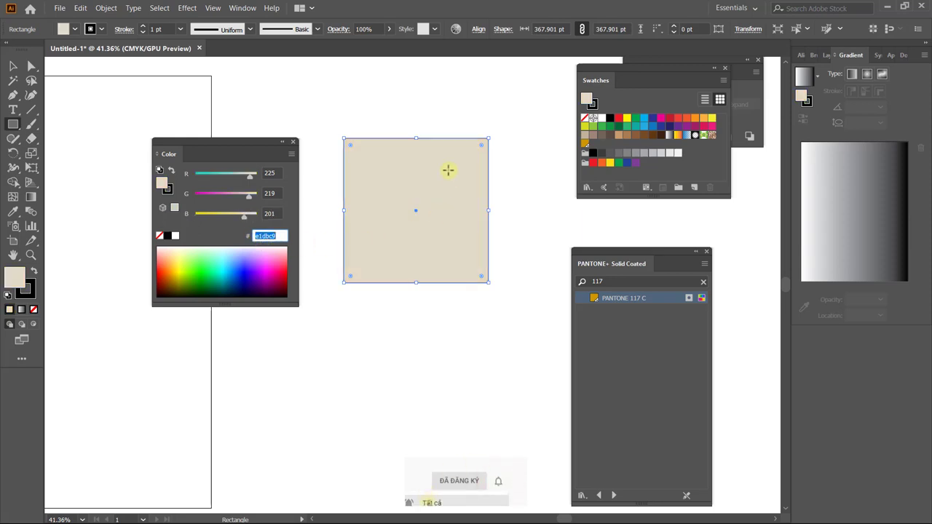
{"action": "left_click", "coordinate": [15, 65]}
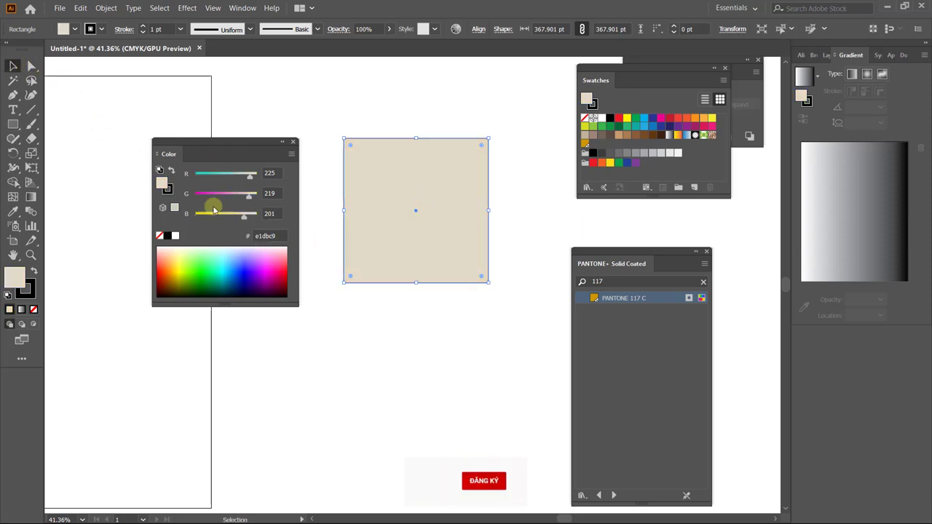
{"action": "left_click", "coordinate": [413, 329]}
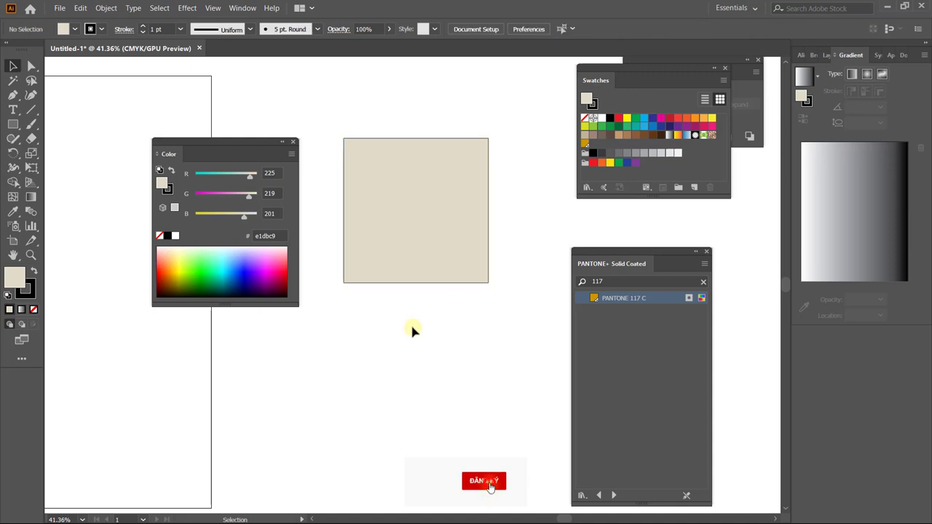
- Paste the 12-0104 TCX label text below the beige rectangle and enlarge it
{"action": "key", "text": "t"}
{"action": "left_click", "coordinate": [376, 325]}
{"action": "key", "text": "ctrl+v"}
{"action": "left_click_drag", "start_coordinate": [401, 322], "coordinate": [527, 279]}
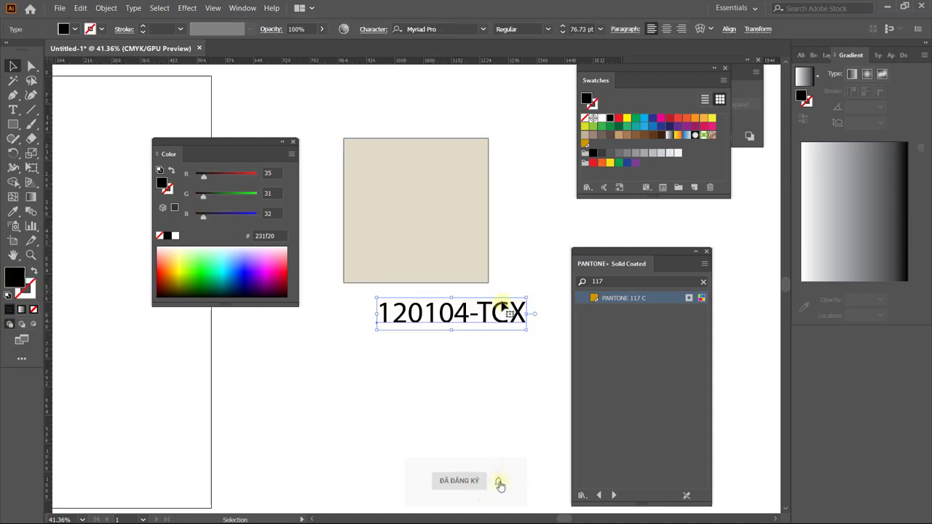
- Correct the typos so the label reads 12-0104 TCX
{"action": "double_click", "coordinate": [500, 311]}
{"action": "type", "text": "t"}
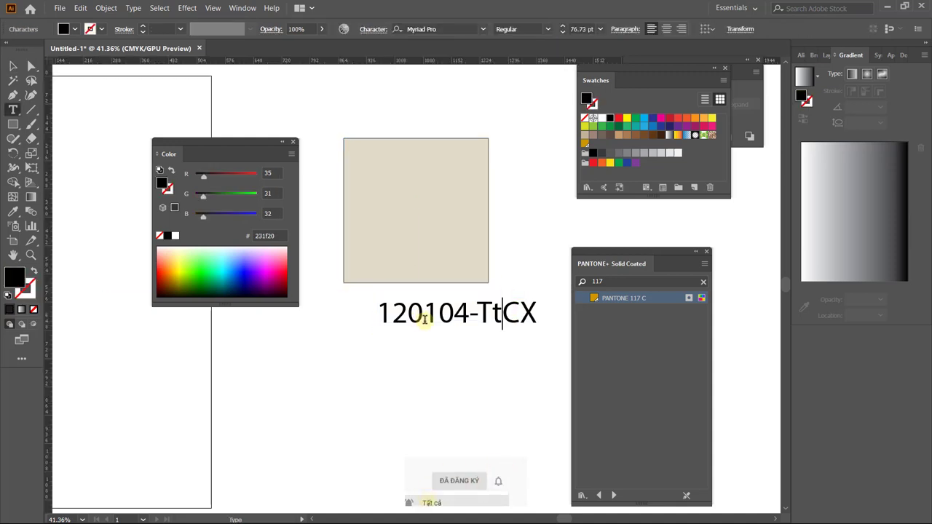
{"action": "key", "text": "BackSpace"}
{"action": "key", "text": "BackSpace"}
{"action": "key", "text": "BackSpace"}
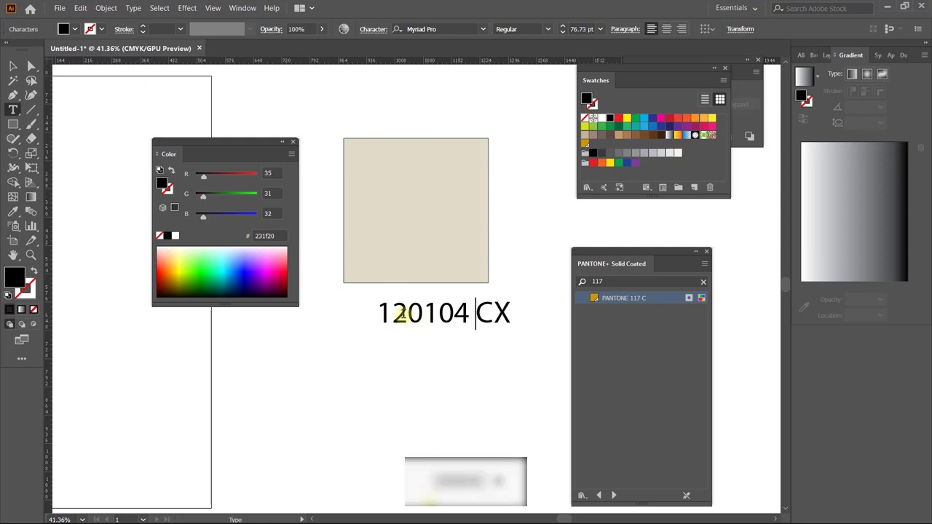
{"action": "type", "text": "T"}
{"action": "type", "text": "-"}
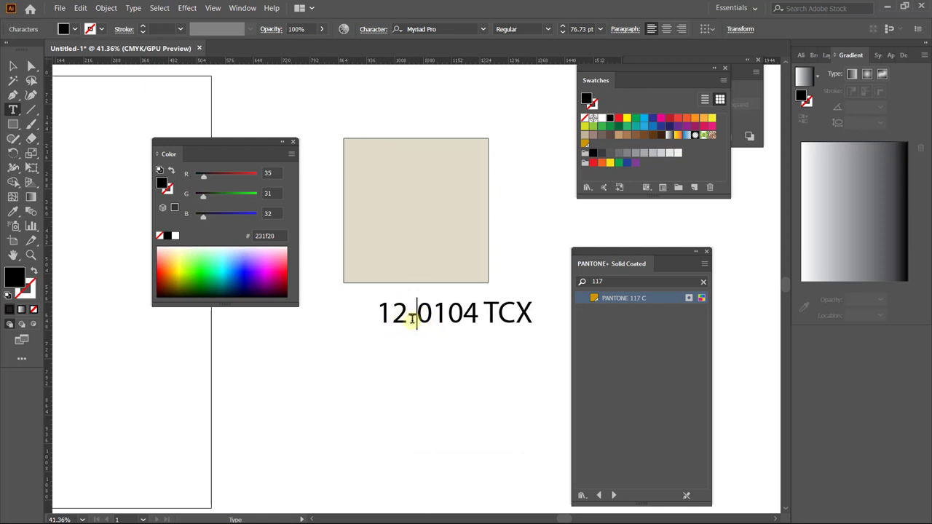
{"action": "key", "text": "Escape"}
- Move the label up under the rectangle and scale it to the rectangle's width
{"action": "left_click_drag", "start_coordinate": [444, 314], "coordinate": [406, 308]}
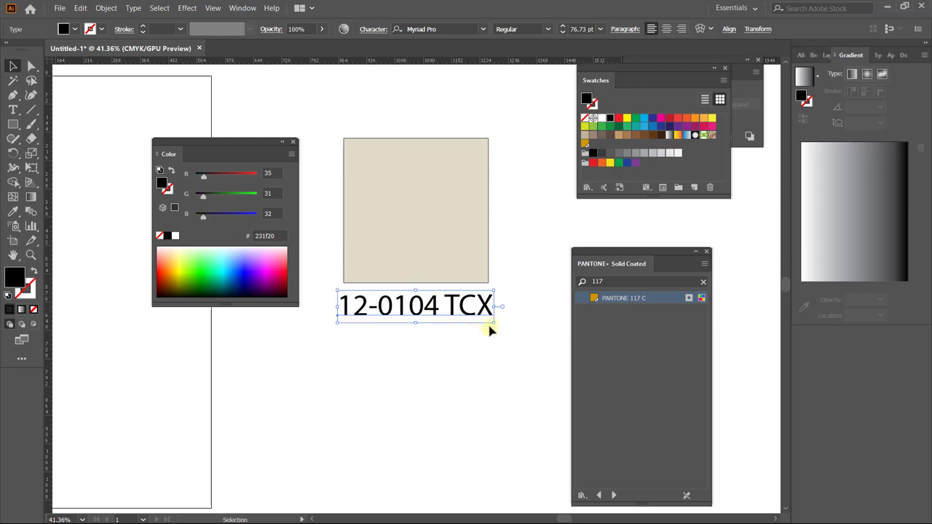
{"action": "left_click_drag", "start_coordinate": [494, 326], "coordinate": [488, 322]}
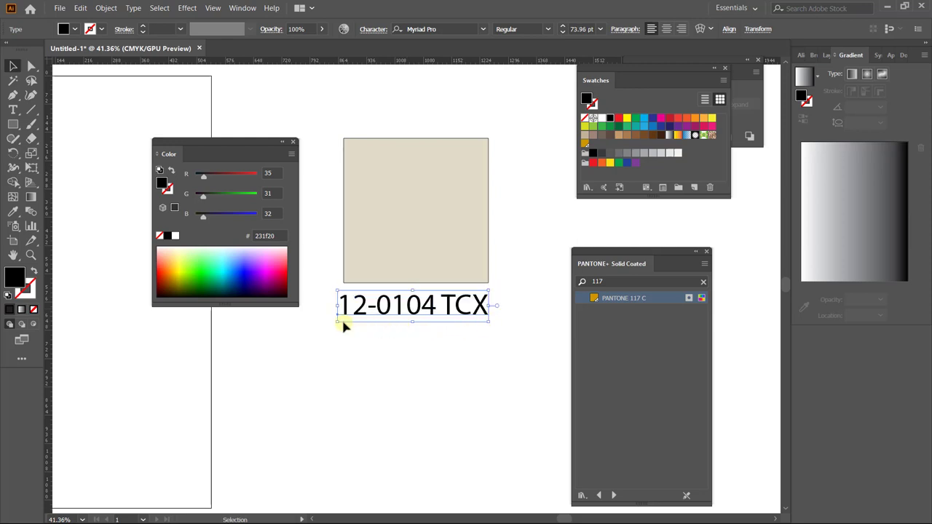
{"action": "left_click_drag", "start_coordinate": [339, 324], "coordinate": [341, 321]}
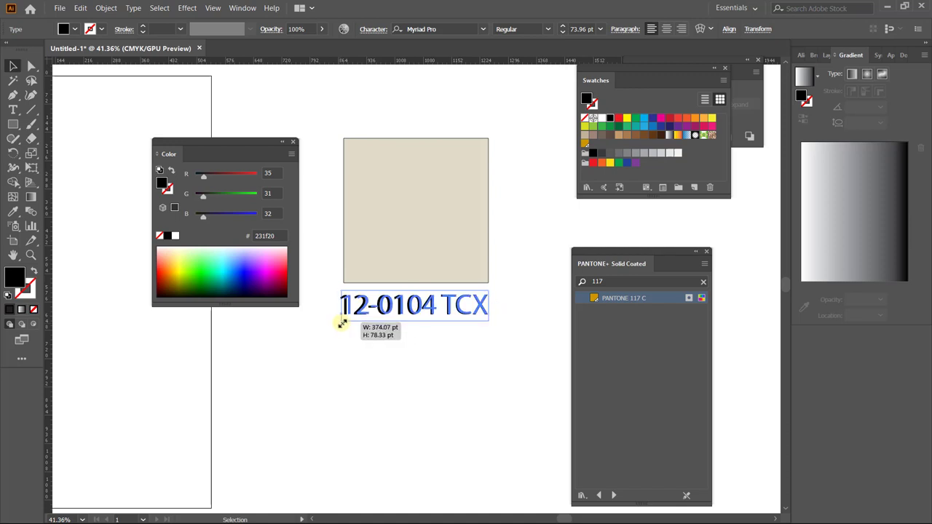
- Leave the rectangle and label unselected, and reposition the PANTONE+ Solid Coated swatch library panel
{"action": "left_click", "coordinate": [397, 349]}
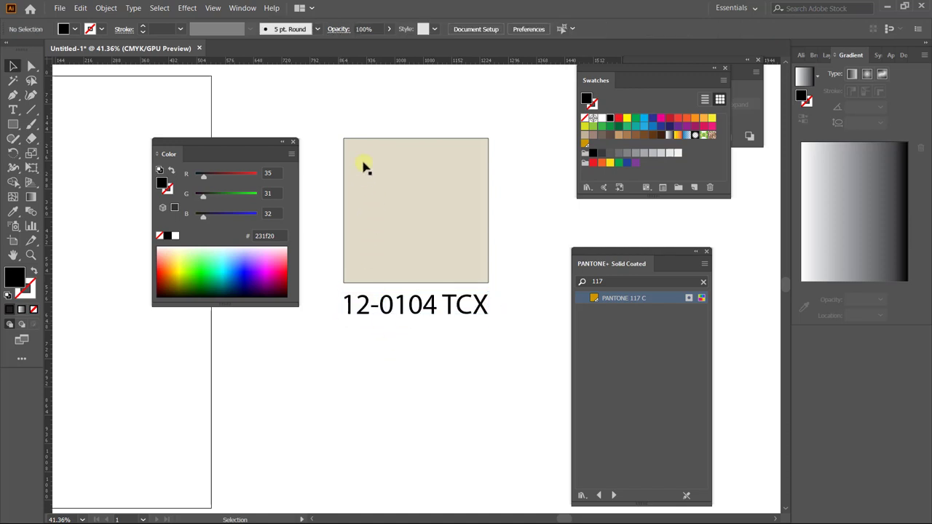
{"action": "left_click_drag", "start_coordinate": [331, 102], "coordinate": [536, 373]}
{"action": "left_click", "coordinate": [536, 373]}
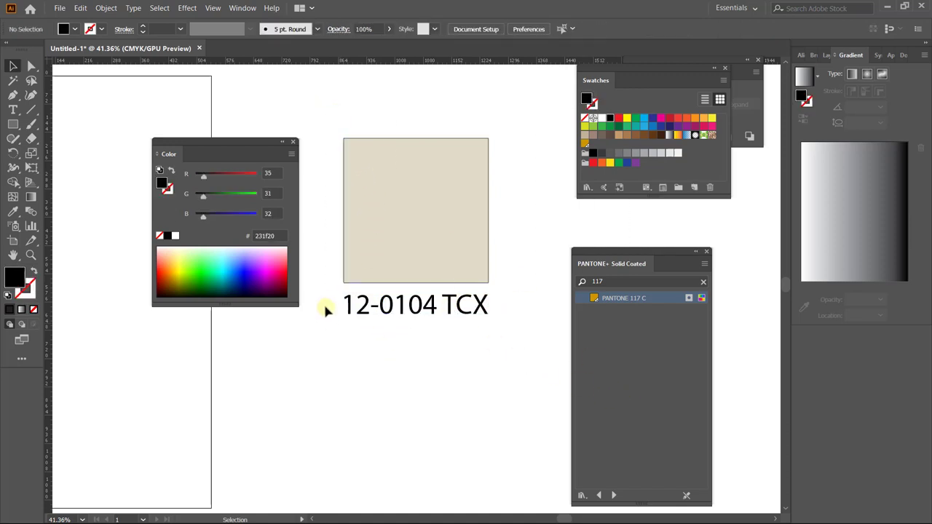
{"action": "left_click_drag", "start_coordinate": [592, 297], "coordinate": [601, 270]}
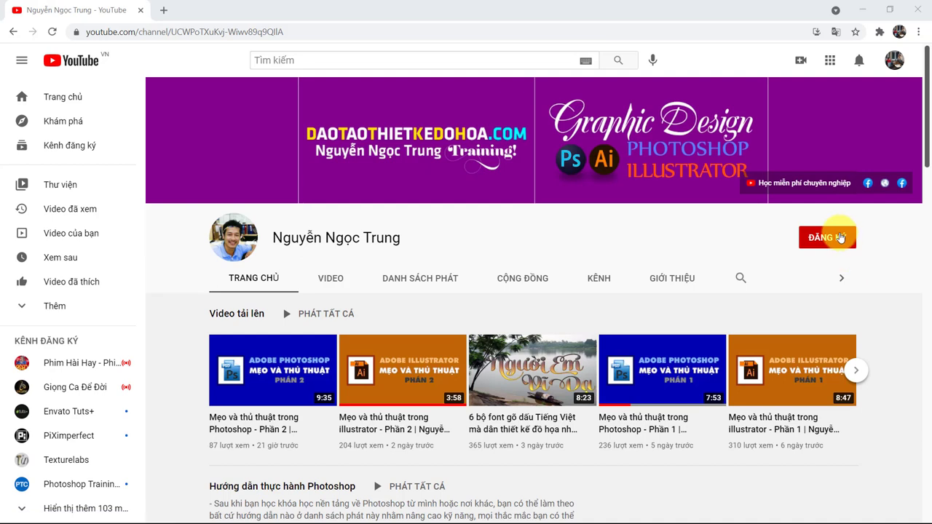
- Subscribe to the YouTube channel, then close its notification options
{"action": "left_click", "coordinate": [827, 235]}
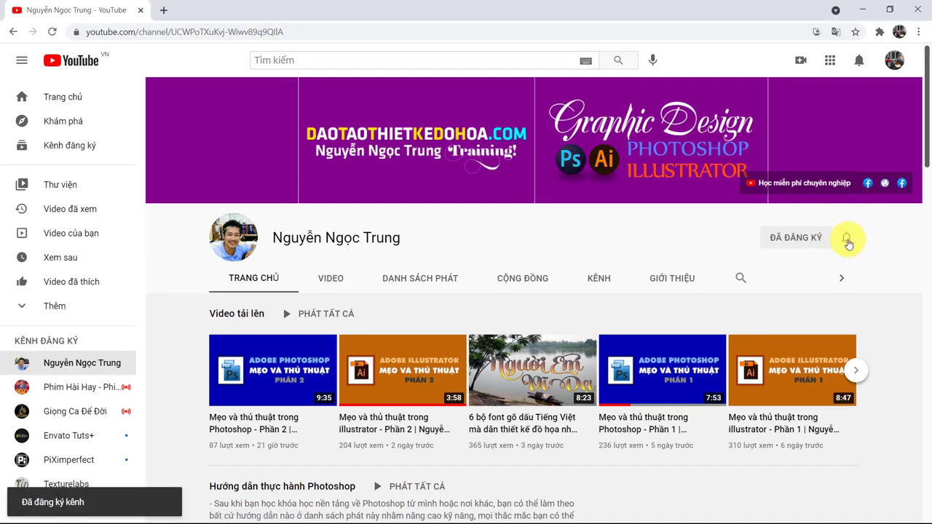
{"action": "left_click", "coordinate": [846, 237]}
{"action": "left_click", "coordinate": [761, 265]}
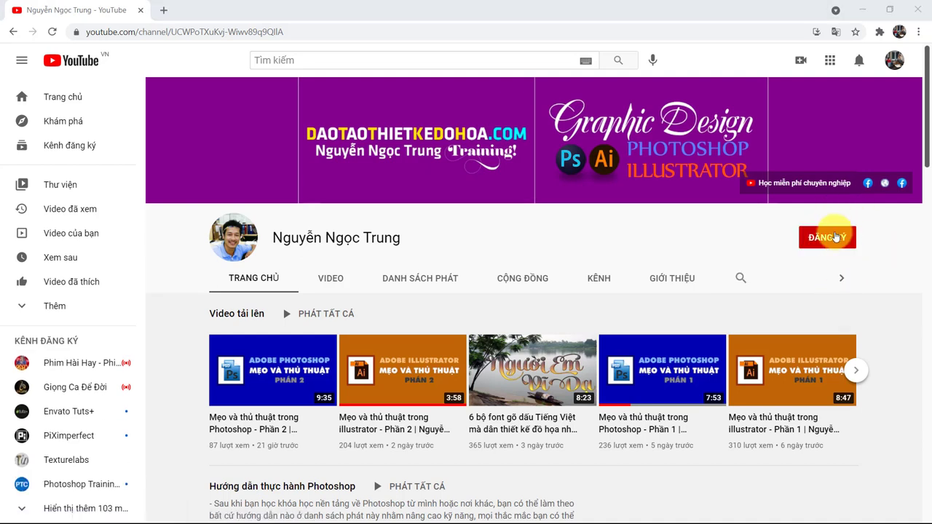